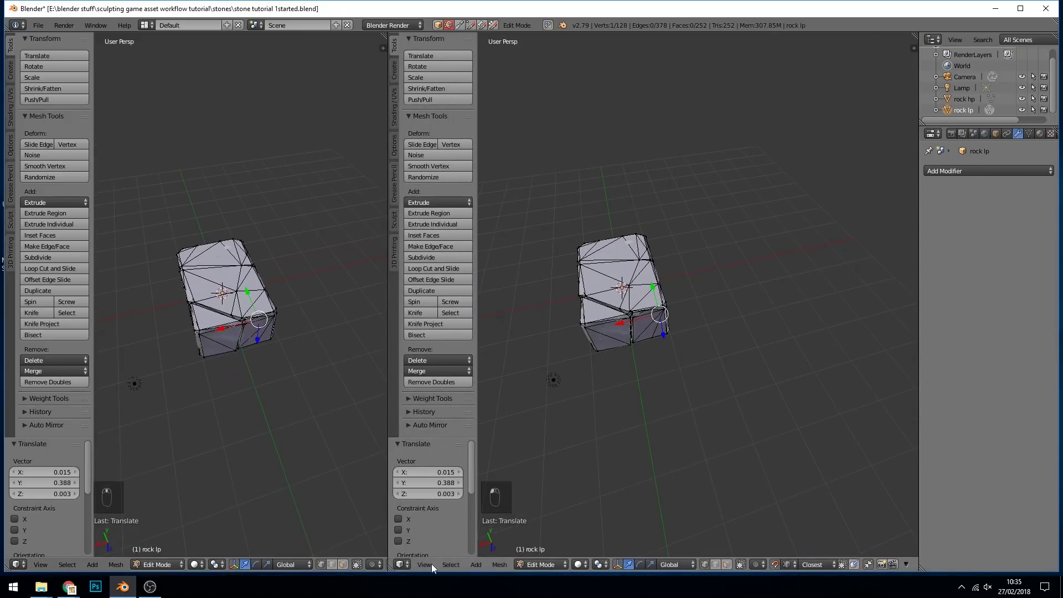
- Switch the right-hand view to the UV/Image Editor
{"action": "left_click", "coordinate": [400, 564]}
{"action": "left_click", "coordinate": [444, 479]}
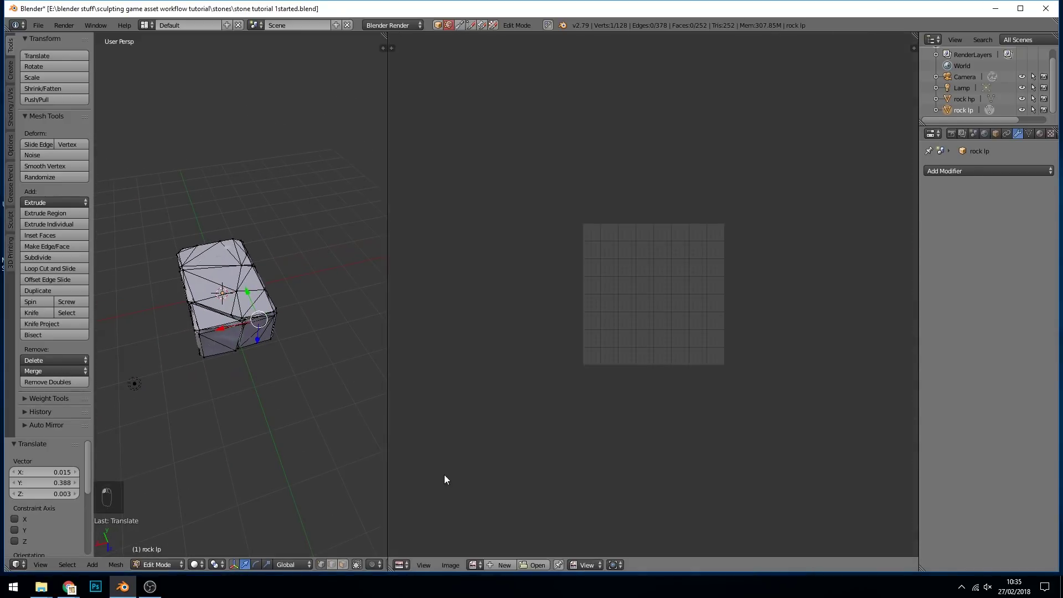
{"action": "scroll", "coordinate": [653, 353], "scroll_direction": "up", "scroll_amount": 4}
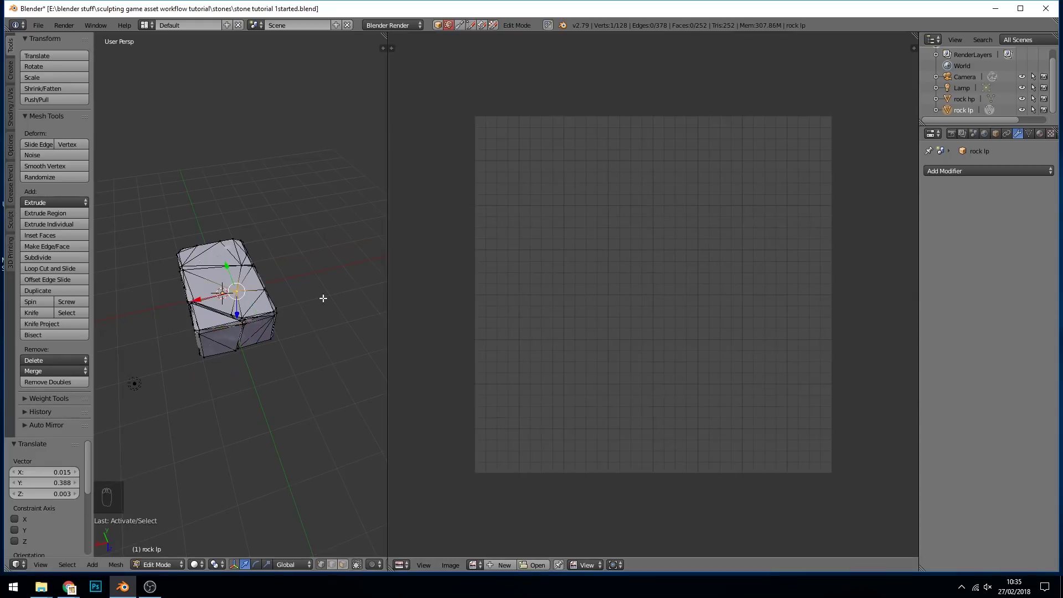
- Smart UV Project the whole rock lp mesh with a 0.03 island margin
{"action": "key", "text": "a"}
{"action": "key", "text": "a"}
{"action": "key", "text": "a"}
{"action": "key", "text": "u"}
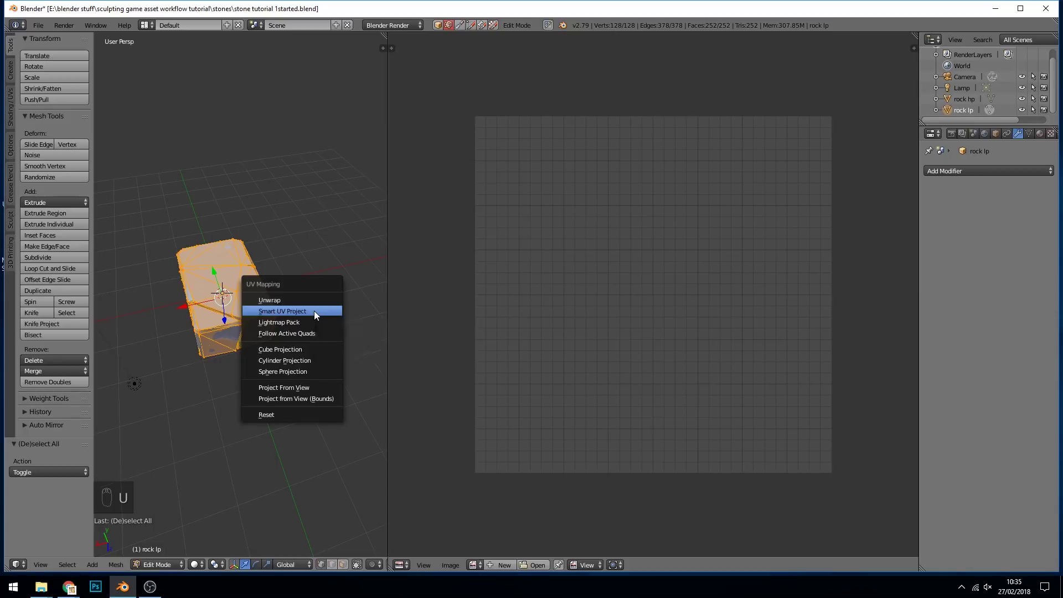
{"action": "left_click", "coordinate": [314, 311]}
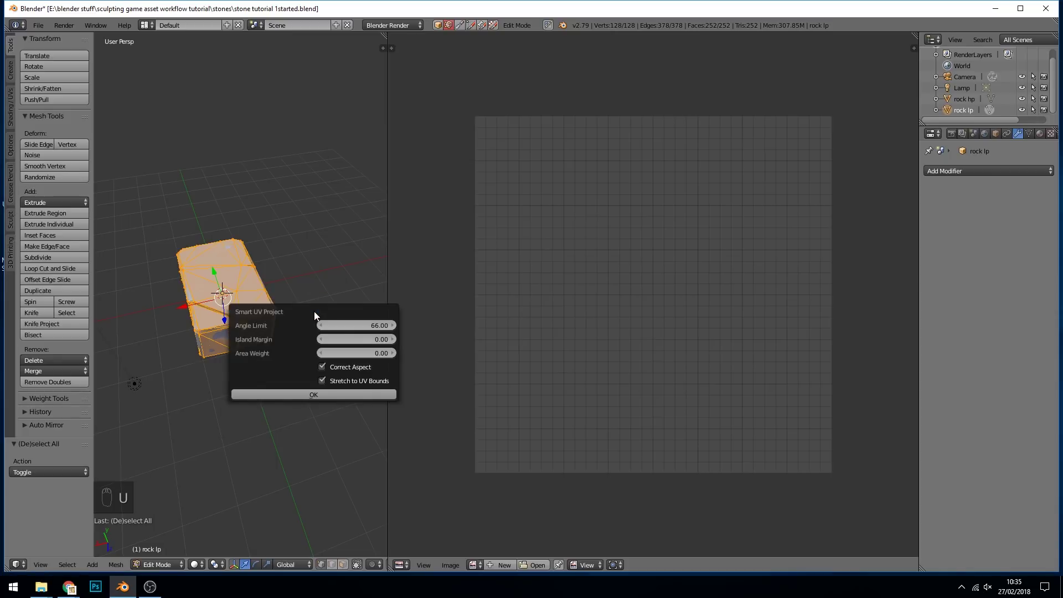
{"action": "left_click", "coordinate": [390, 341]}
{"action": "left_click", "coordinate": [334, 393]}
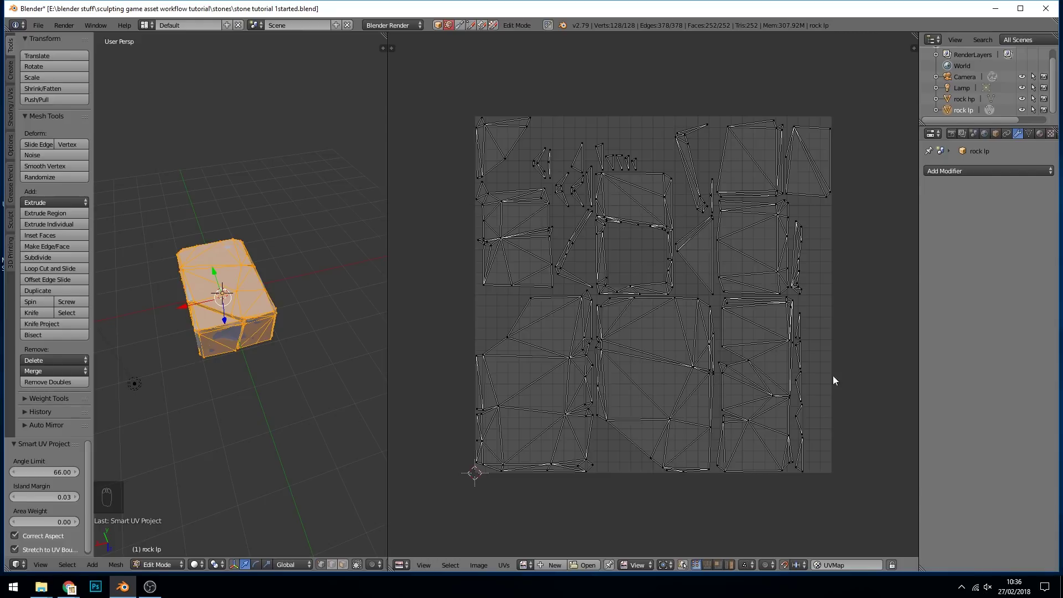
- Create a 2048 × 2048 image named 'stone ao' with alpha turned off
{"action": "left_click", "coordinate": [554, 565]}
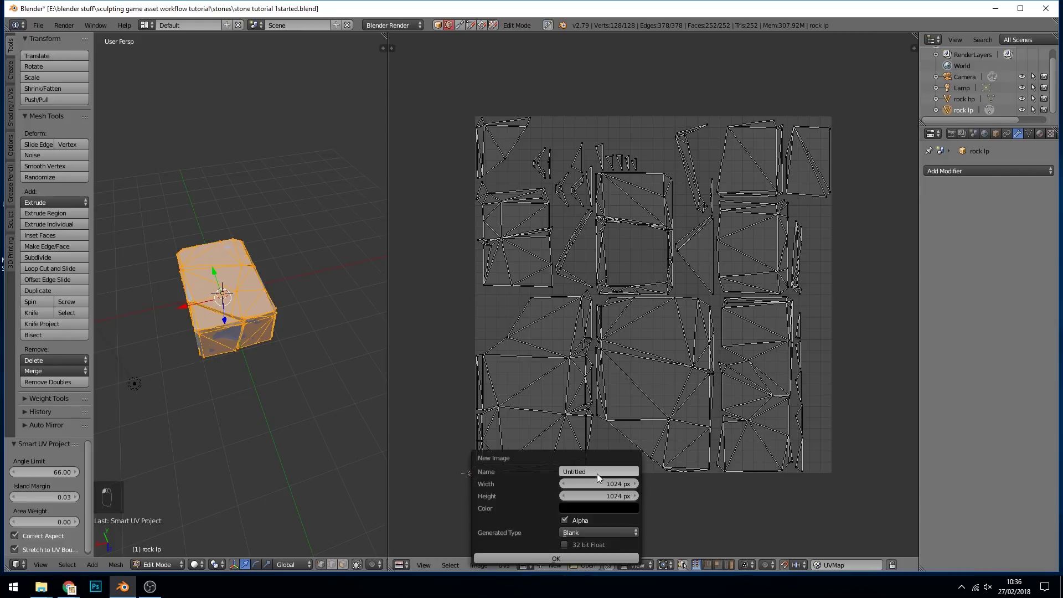
{"action": "type", "text": "stone ao"}
{"action": "key", "text": "Tab"}
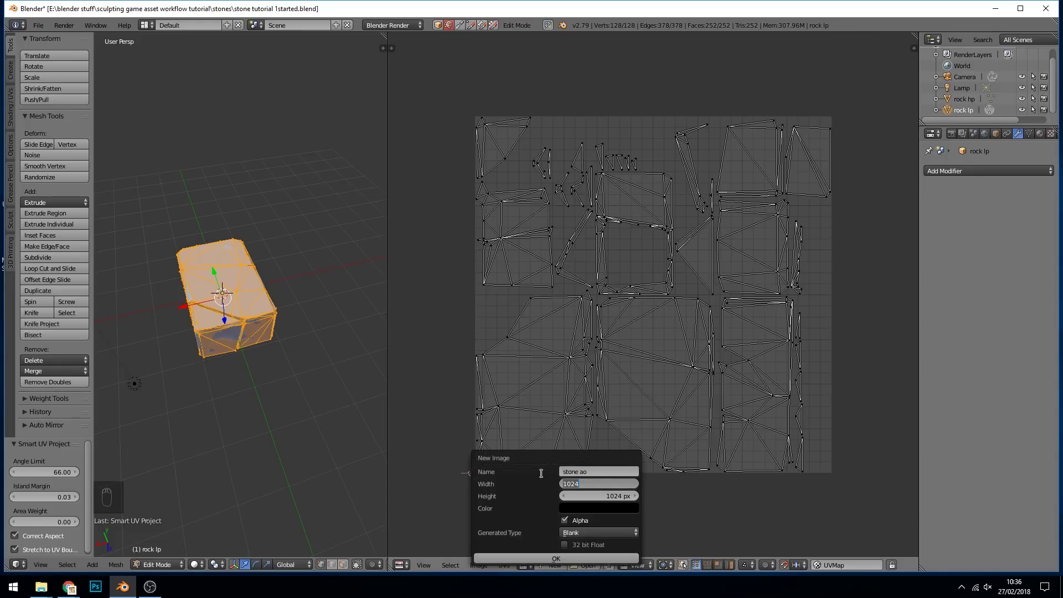
{"action": "type", "text": "2048"}
{"action": "key", "text": "Tab"}
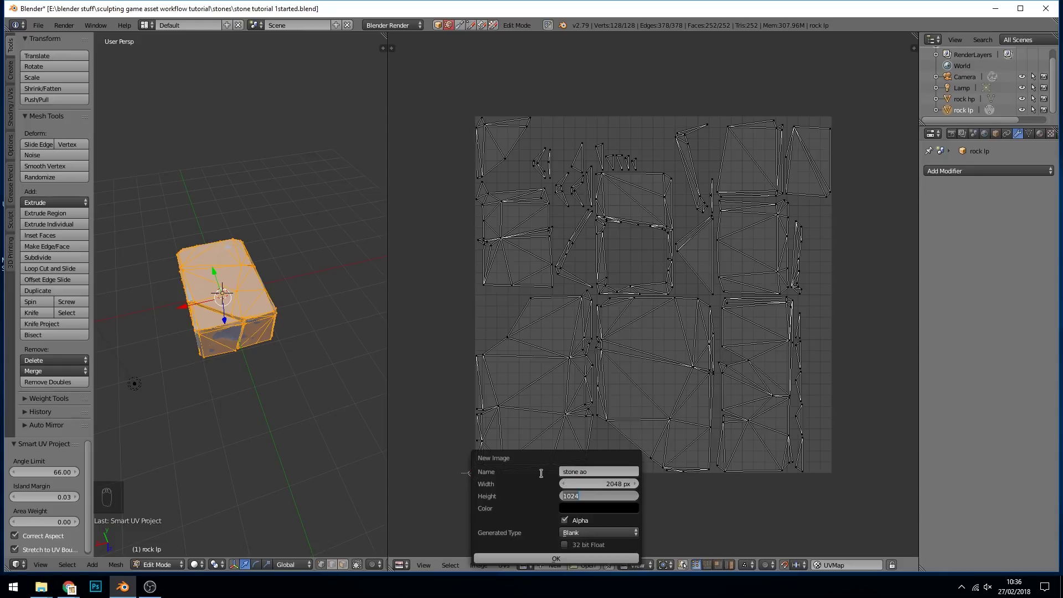
{"action": "type", "text": "2048"}
{"action": "key", "text": "Return"}
{"action": "left_click", "coordinate": [565, 520]}
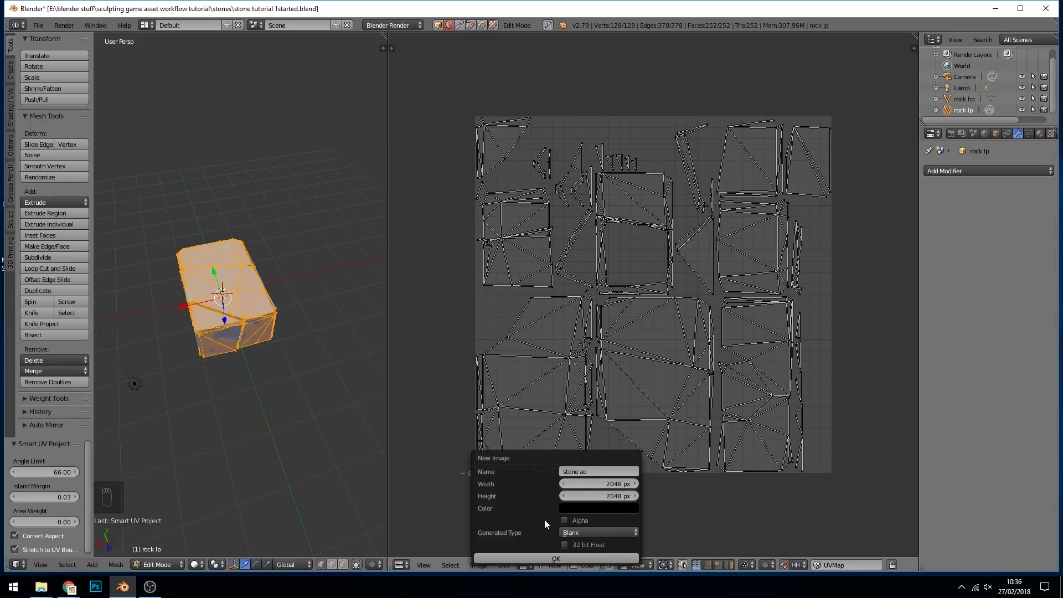
{"action": "left_click", "coordinate": [557, 558]}
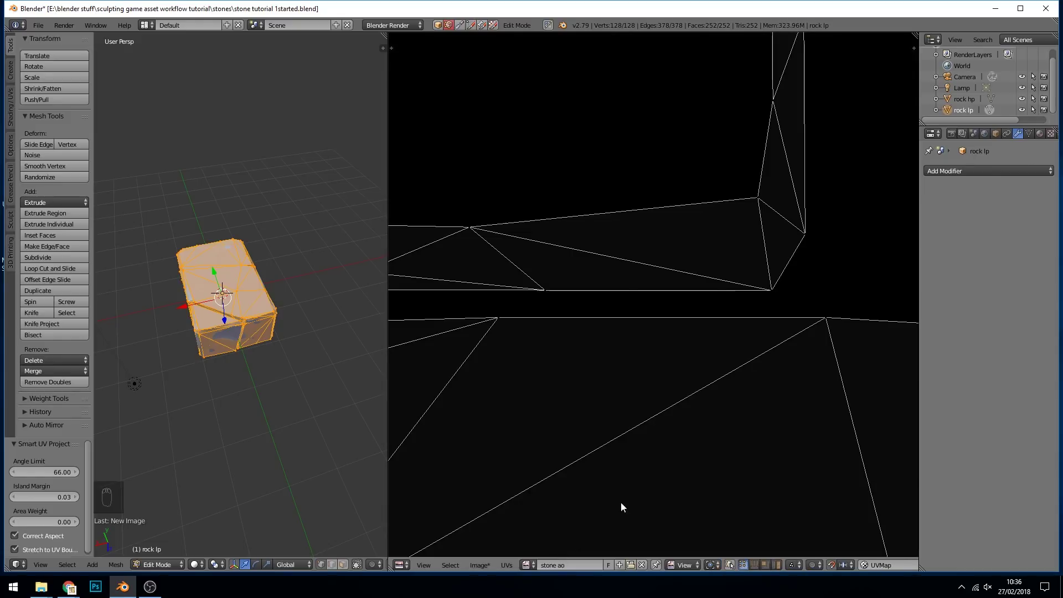
- Set the world's ambient occlusion gather samples to 10
{"action": "left_click", "coordinate": [985, 133]}
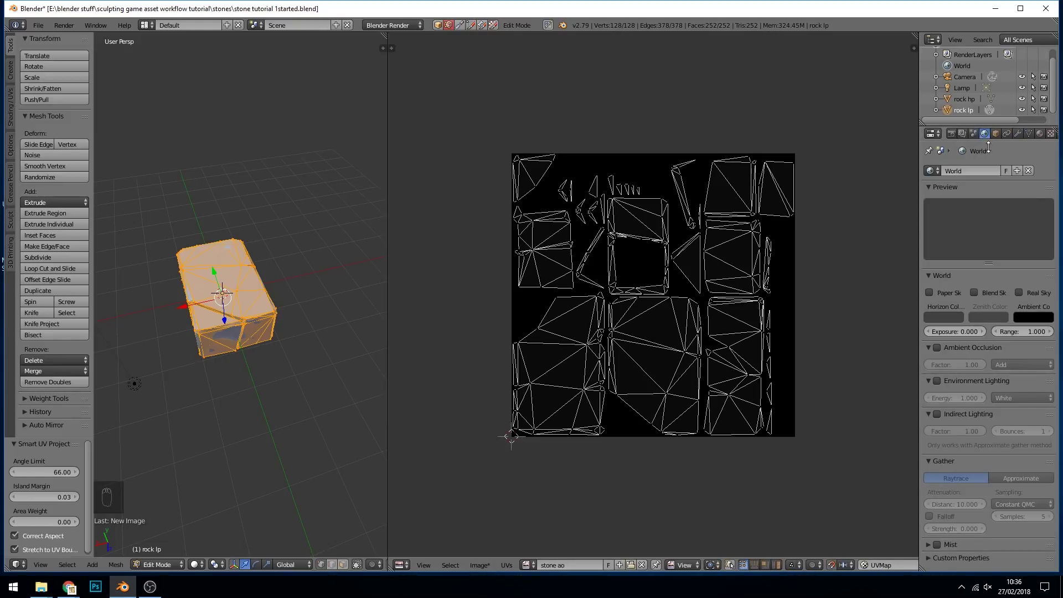
{"action": "left_click", "coordinate": [1022, 516]}
{"action": "key", "text": "Return"}
- Select rock hp then rock lp, enable Selected to Active, and choose the Ambient Occlusion bake type
{"action": "left_click", "coordinate": [951, 133]}
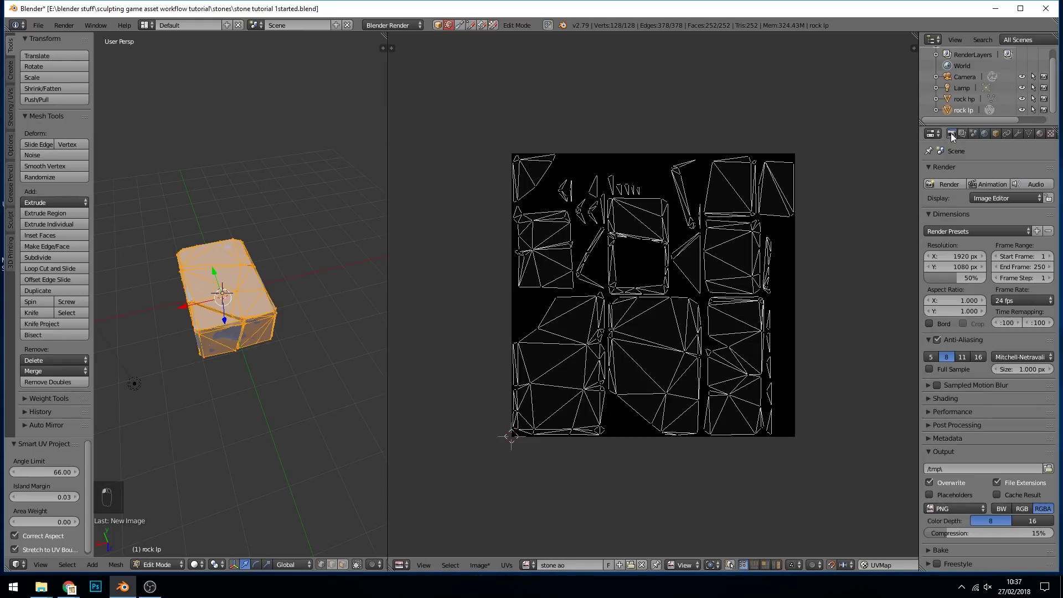
{"action": "left_click", "coordinate": [928, 550]}
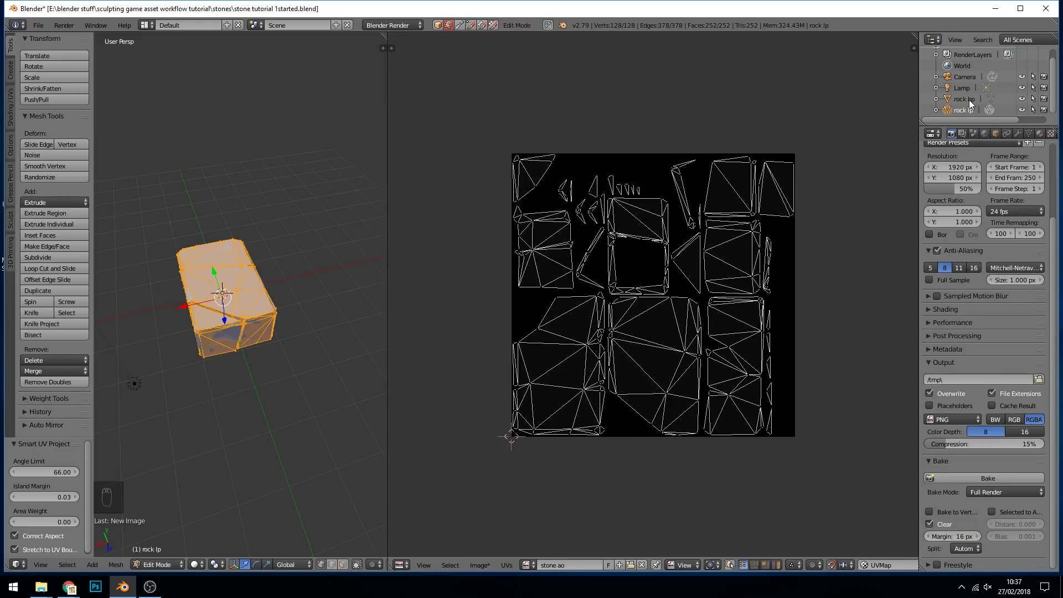
{"action": "left_click", "coordinate": [970, 101]}
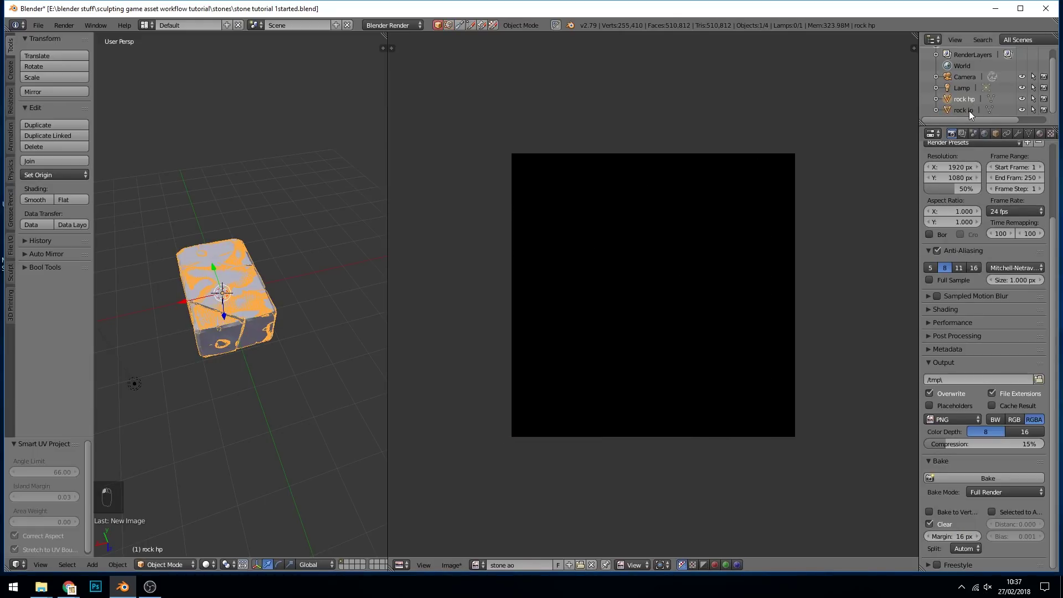
{"action": "left_click", "coordinate": [969, 111], "text": "ctrl"}
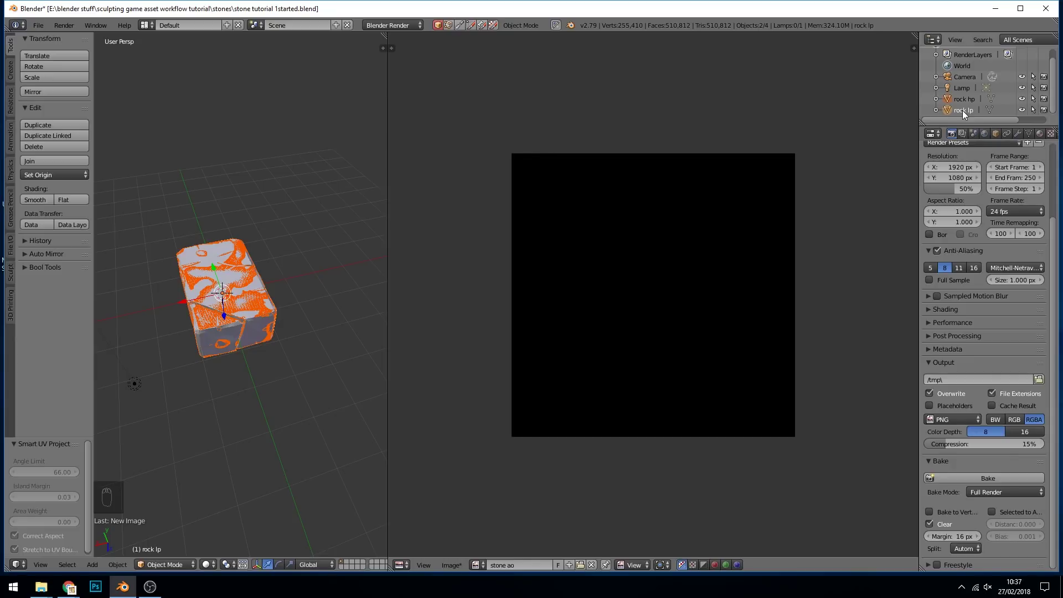
{"action": "left_click", "coordinate": [992, 514]}
{"action": "left_click", "coordinate": [1004, 493]}
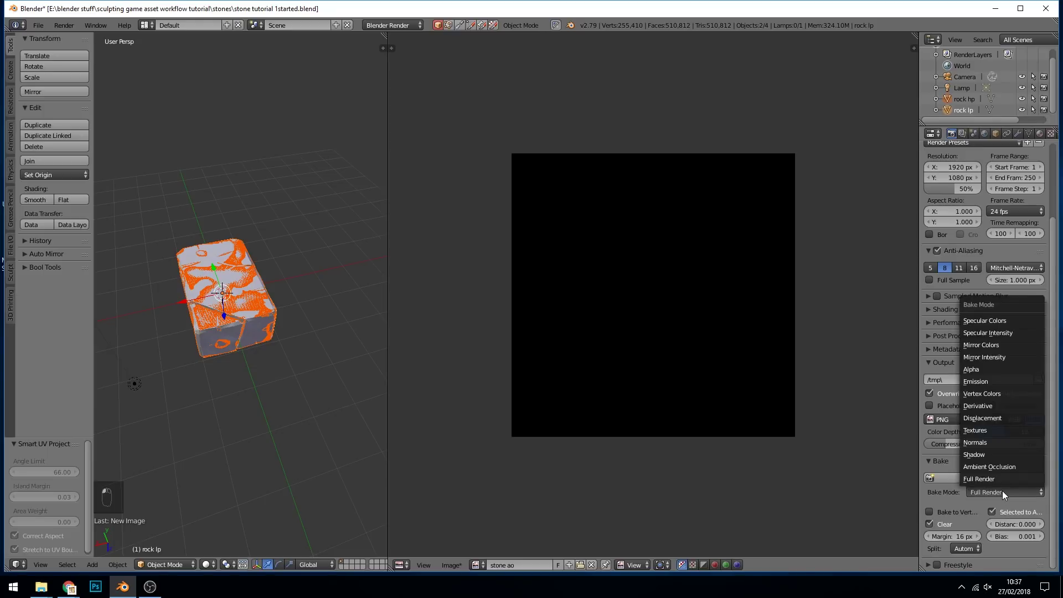
{"action": "left_click", "coordinate": [994, 469]}
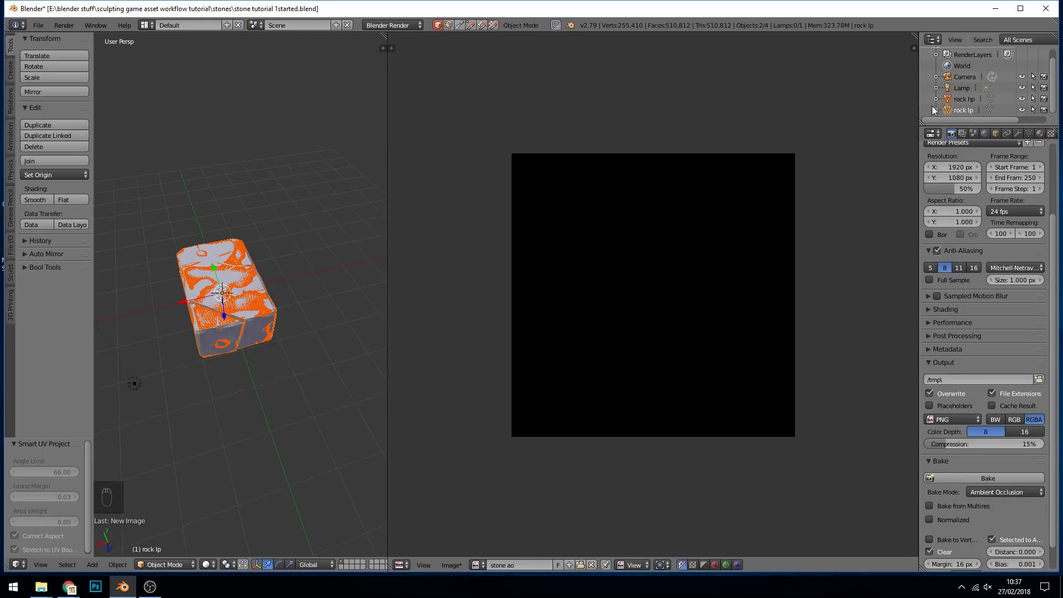
{"action": "key", "text": "Tab"}
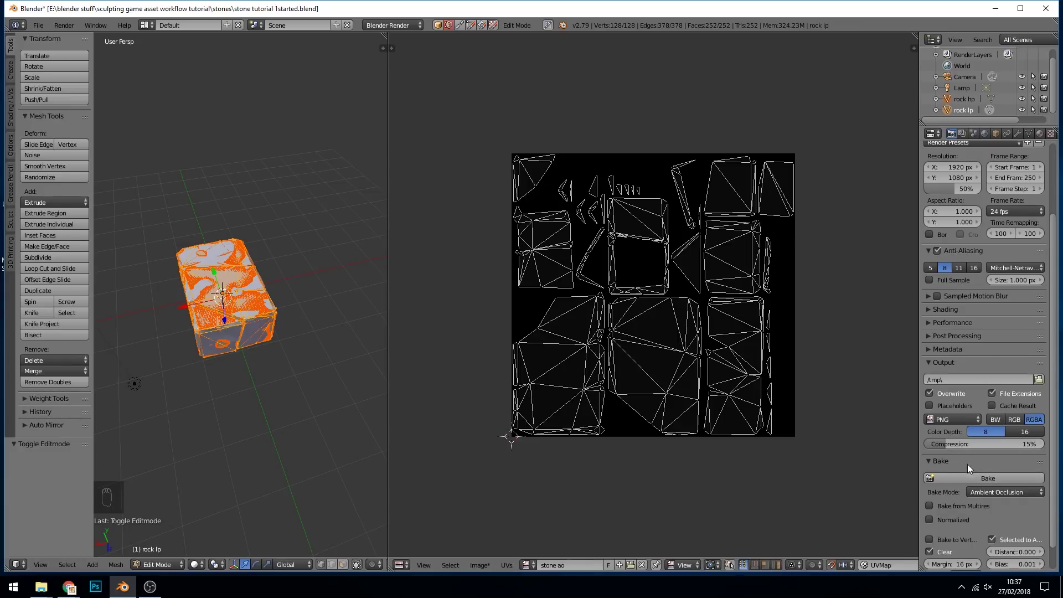
- Bake normalized ambient occlusion into the stone ao image
{"action": "left_click", "coordinate": [929, 519]}
{"action": "left_click", "coordinate": [998, 475]}
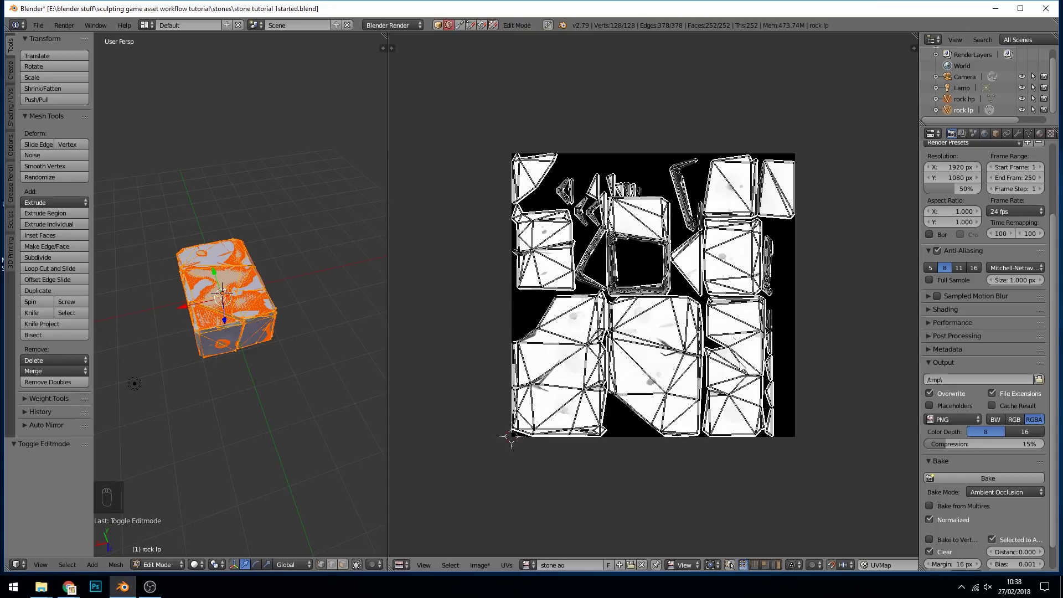
{"action": "scroll", "coordinate": [664, 316], "scroll_direction": "up", "scroll_amount": 5}
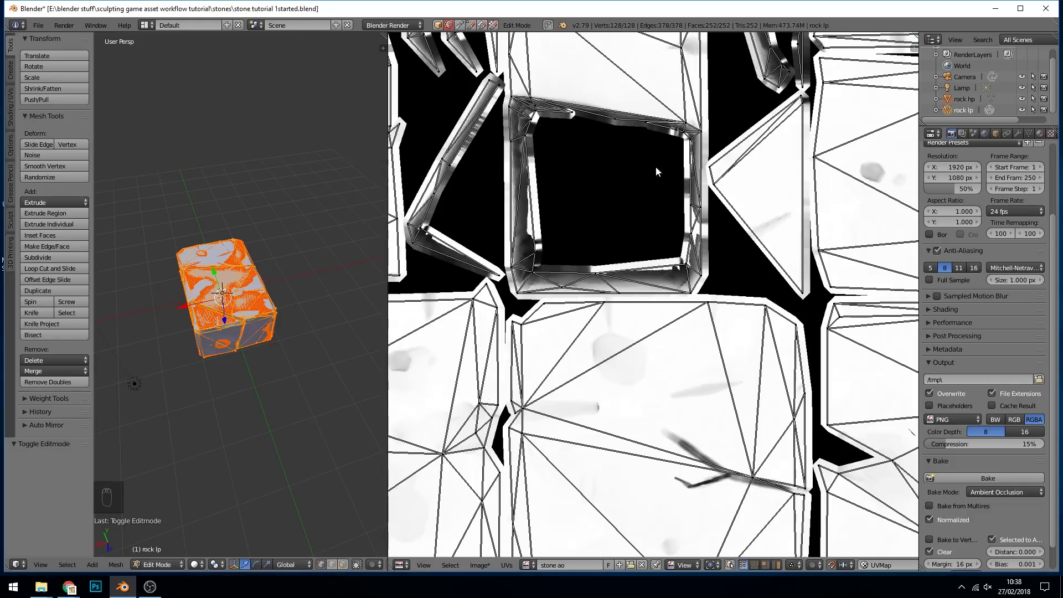
{"action": "scroll", "coordinate": [664, 332], "scroll_direction": "down", "scroll_amount": 2}
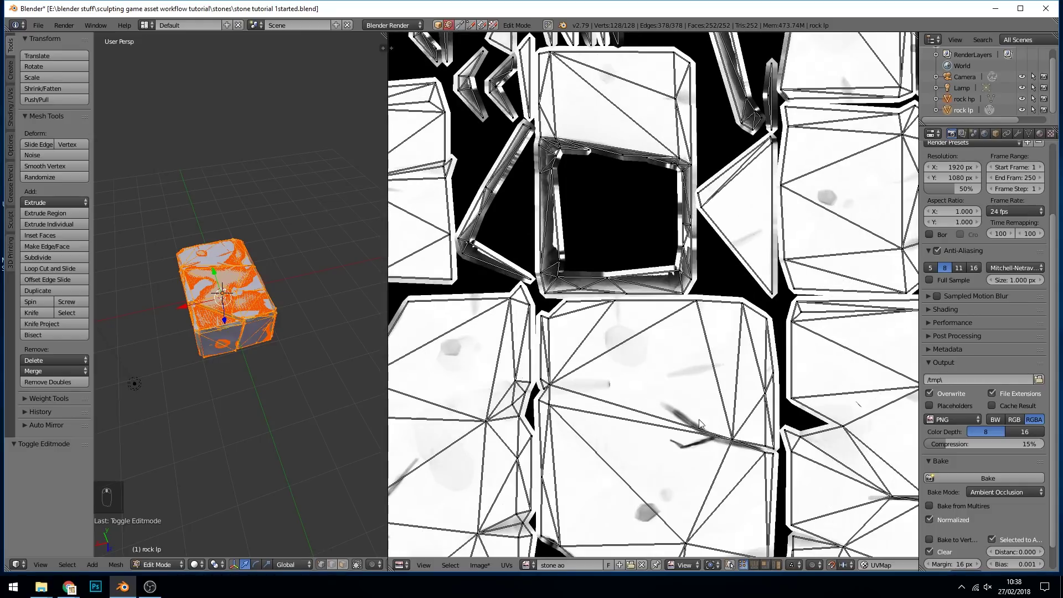
{"action": "scroll", "coordinate": [697, 432], "scroll_direction": "down", "scroll_amount": 4}
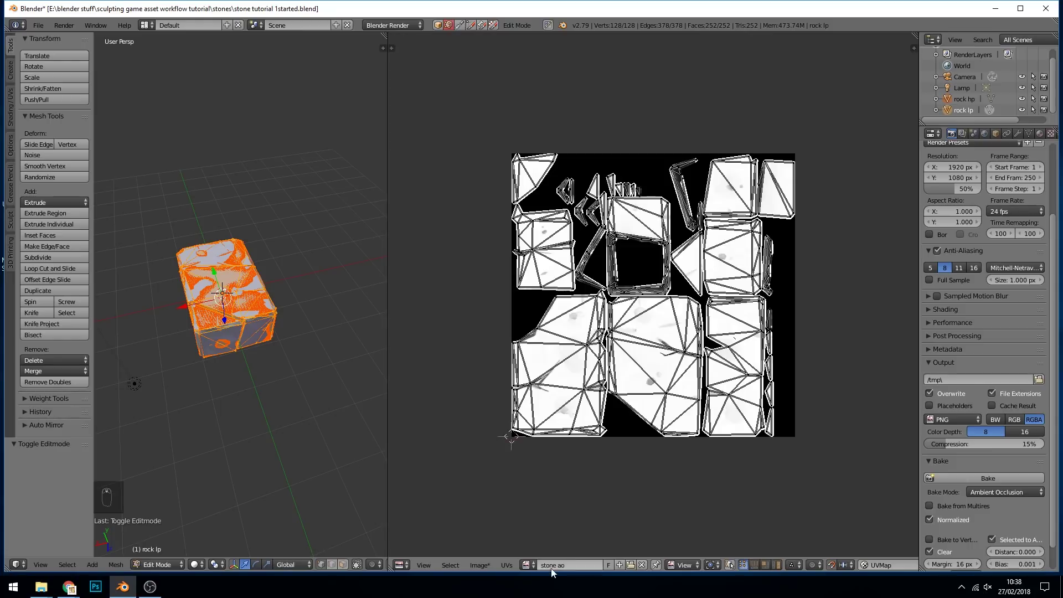
- Save the baked image as stone ao.png
{"action": "left_click", "coordinate": [480, 564]}
{"action": "left_click", "coordinate": [510, 475]}
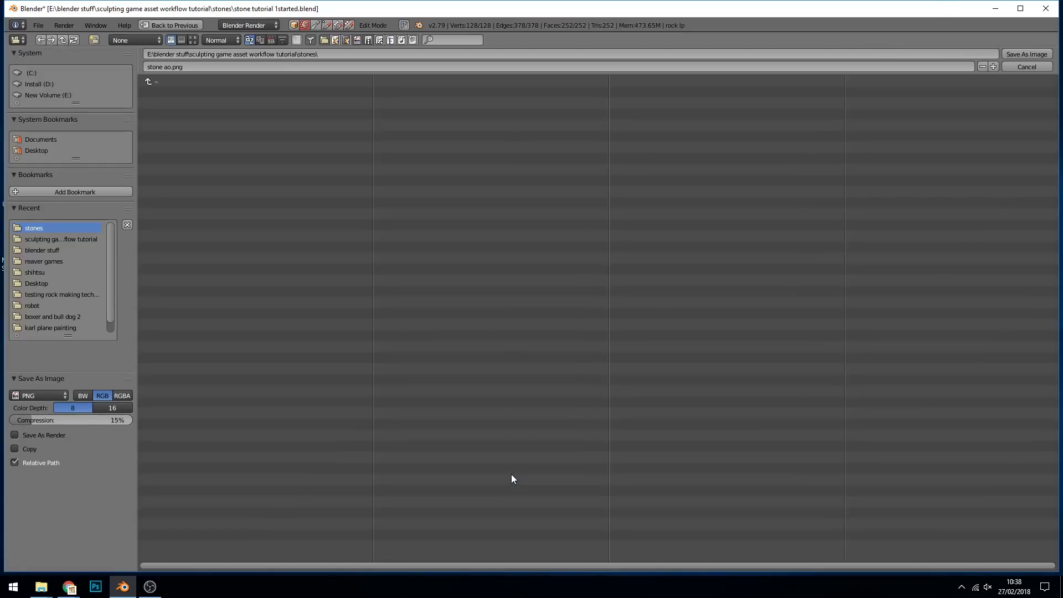
{"action": "left_click", "coordinate": [1019, 55]}
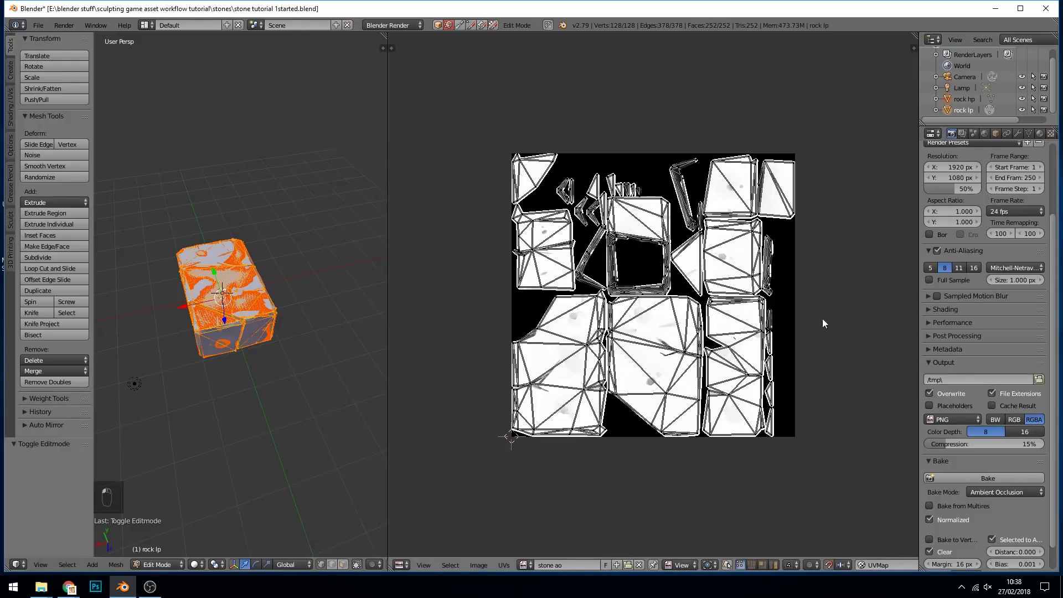
- Create a 1024 × 1024 image named 'stone norms'
{"action": "left_click", "coordinate": [616, 565]}
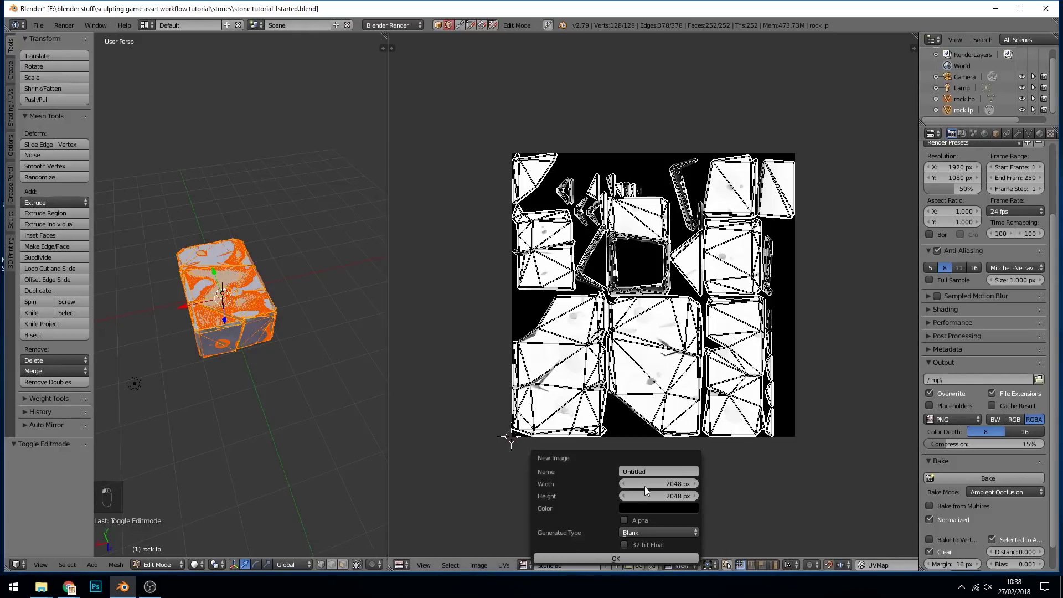
{"action": "type", "text": "stone norms"}
{"action": "left_click", "coordinate": [668, 486]}
{"action": "type", "text": "1"}
{"action": "key", "text": "Tab"}
{"action": "type", "text": "1024"}
{"action": "key", "text": "Return"}
{"action": "left_click", "coordinate": [616, 558]}
- Switch the bake type from Ambient Occlusion to Normals, keeping rock lp in Edit Mode
{"action": "scroll", "coordinate": [759, 447], "scroll_direction": "up", "scroll_amount": 4}
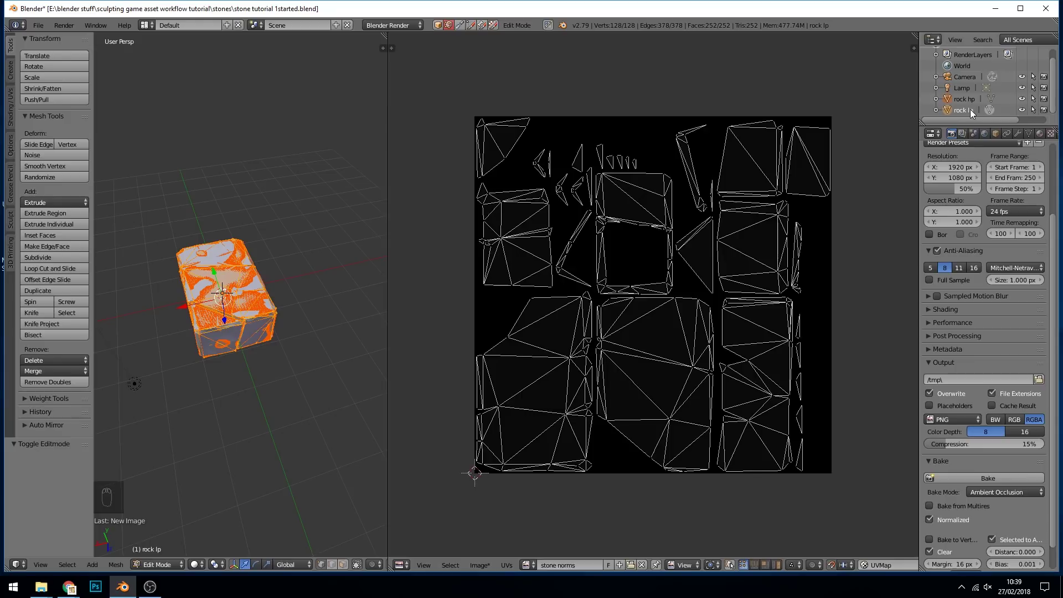
{"action": "left_click", "coordinate": [1003, 492]}
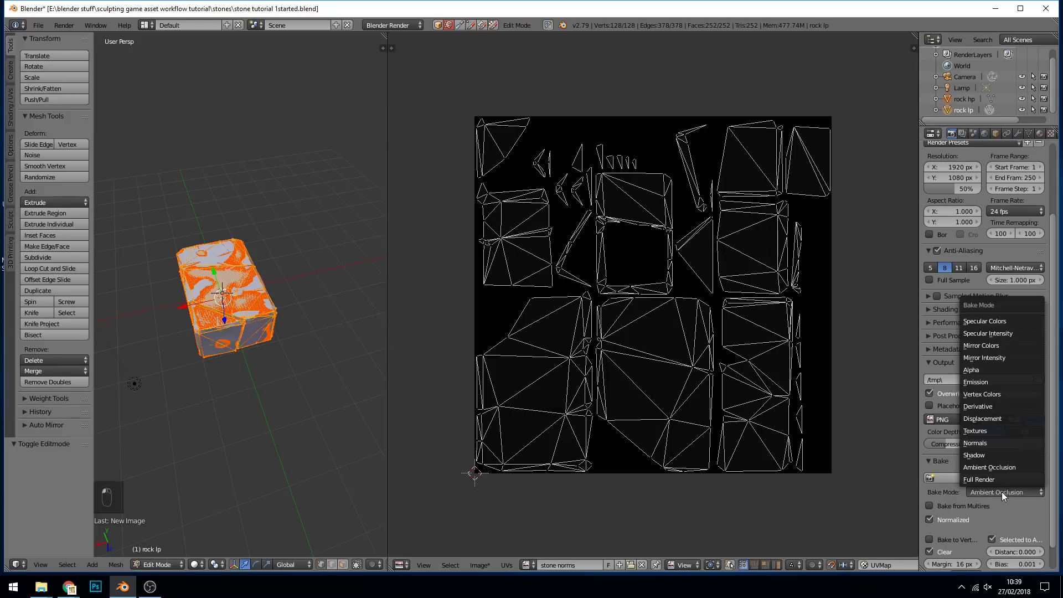
{"action": "left_click", "coordinate": [994, 443]}
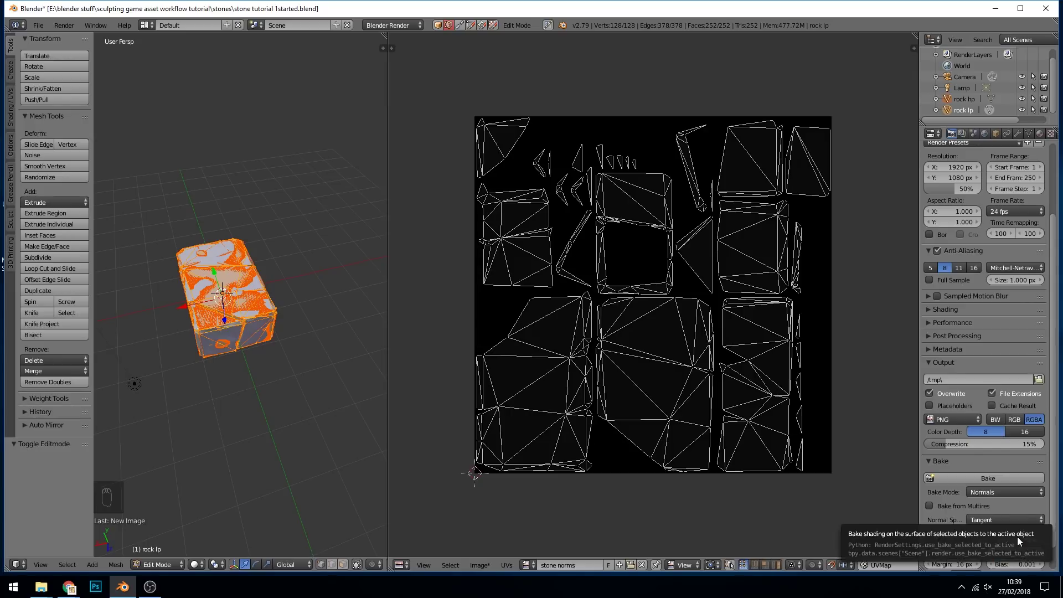
{"action": "key", "text": "Tab"}
{"action": "key", "text": "Tab"}
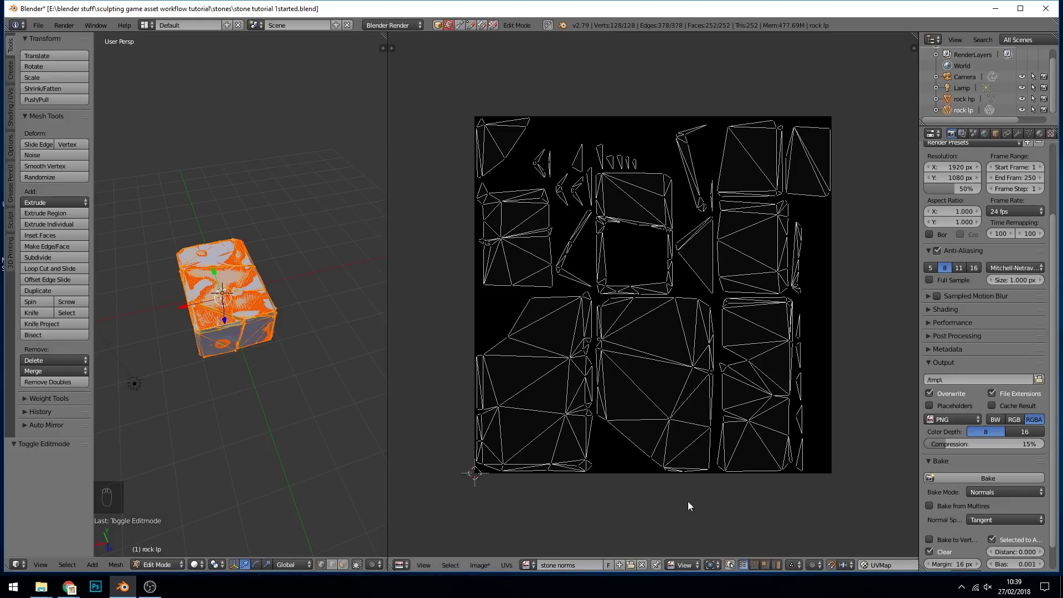
- Bake the normal map into stone norms and zoom in to inspect it
{"action": "left_click", "coordinate": [983, 475]}
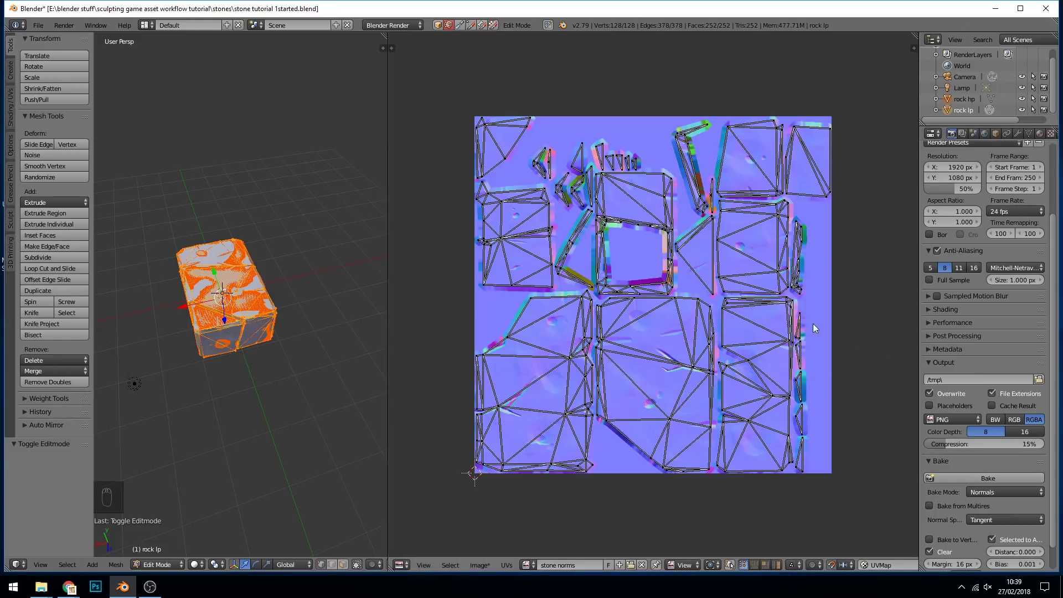
{"action": "scroll", "coordinate": [581, 271], "scroll_direction": "up", "scroll_amount": 5}
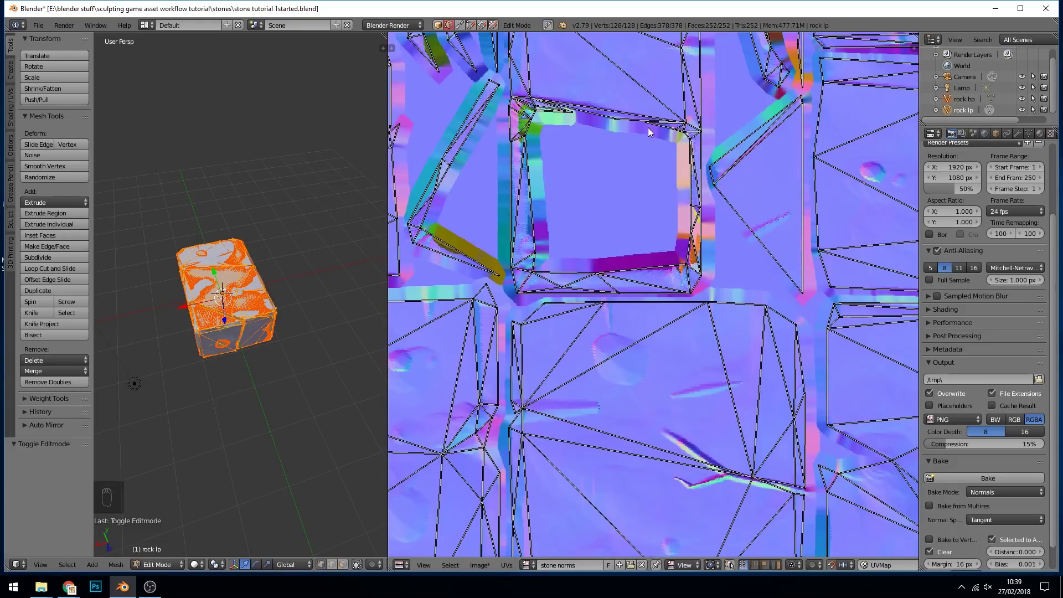
{"action": "scroll", "coordinate": [608, 148], "scroll_direction": "up", "scroll_amount": 3}
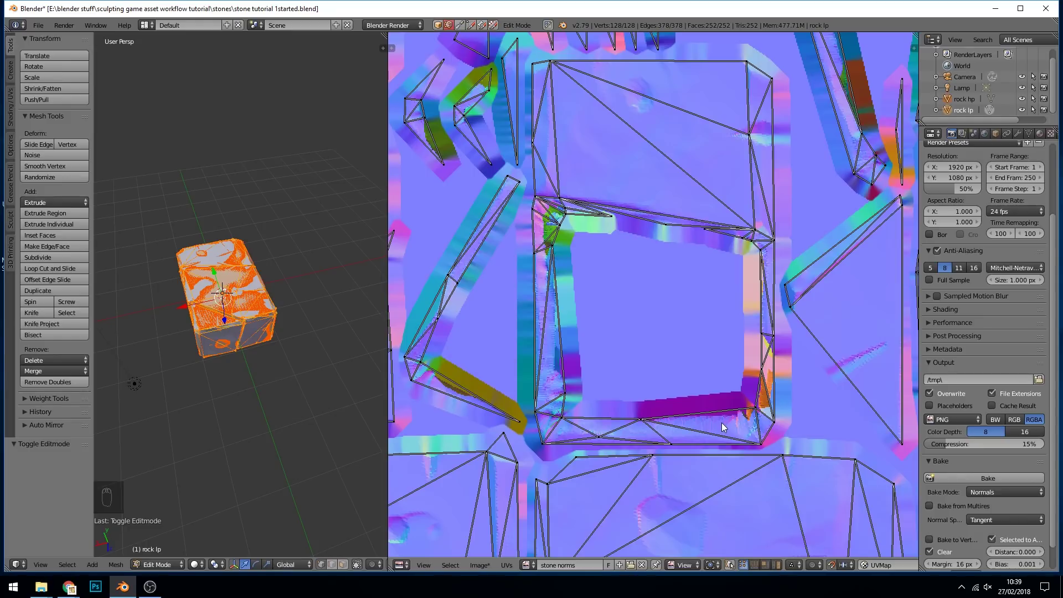
{"action": "scroll", "coordinate": [817, 376], "scroll_direction": "down", "scroll_amount": 1}
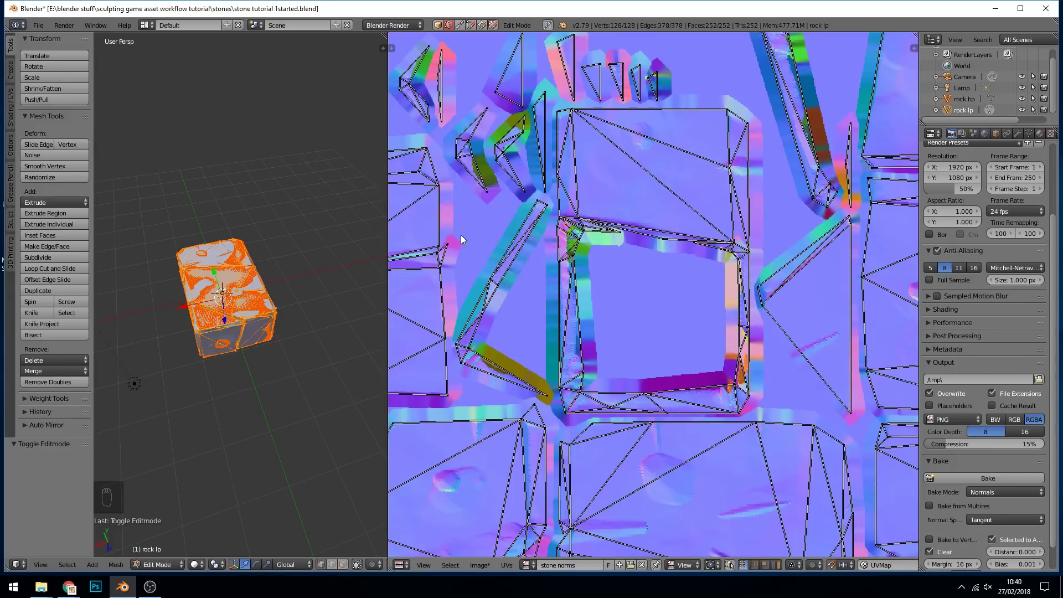
- Save the normal map as stone norms.png in the stones folder
{"action": "left_click", "coordinate": [479, 565]}
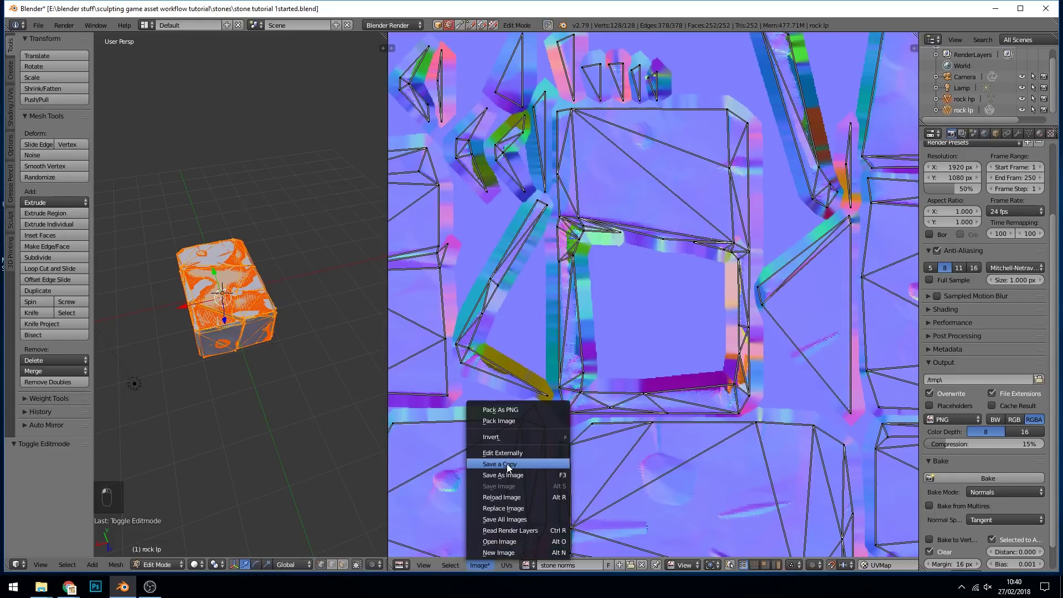
{"action": "left_click", "coordinate": [513, 474]}
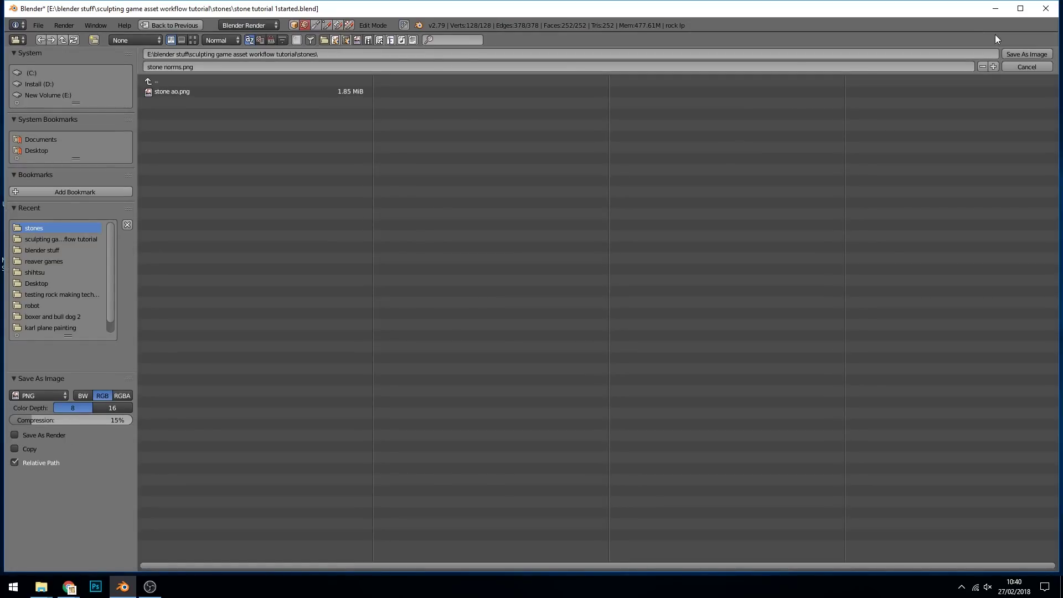
{"action": "left_click", "coordinate": [1027, 54]}
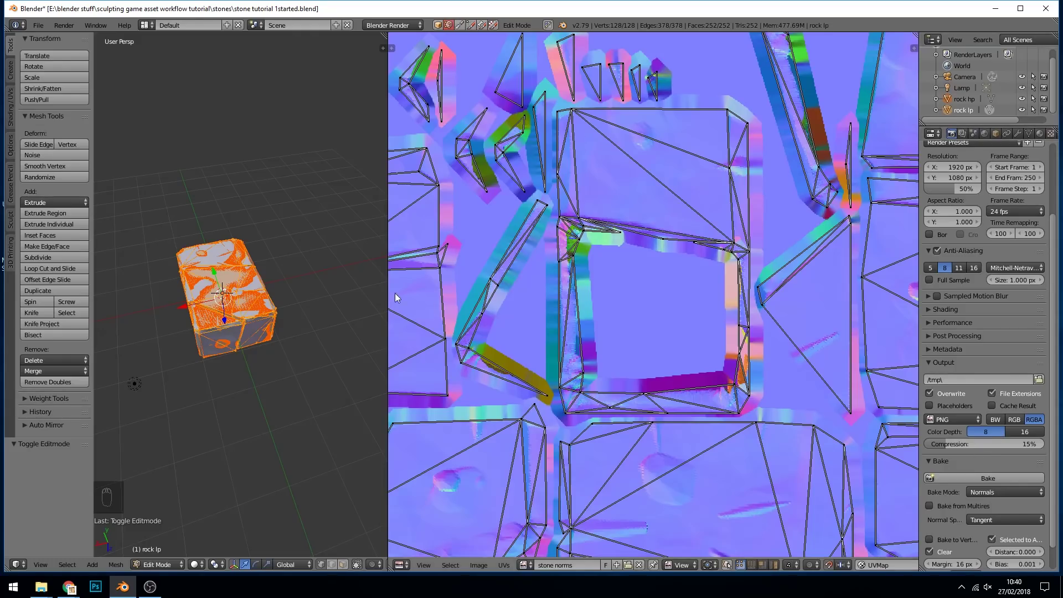
- Make rock hp the active object and hide rock lp
{"action": "left_click", "coordinate": [968, 100]}
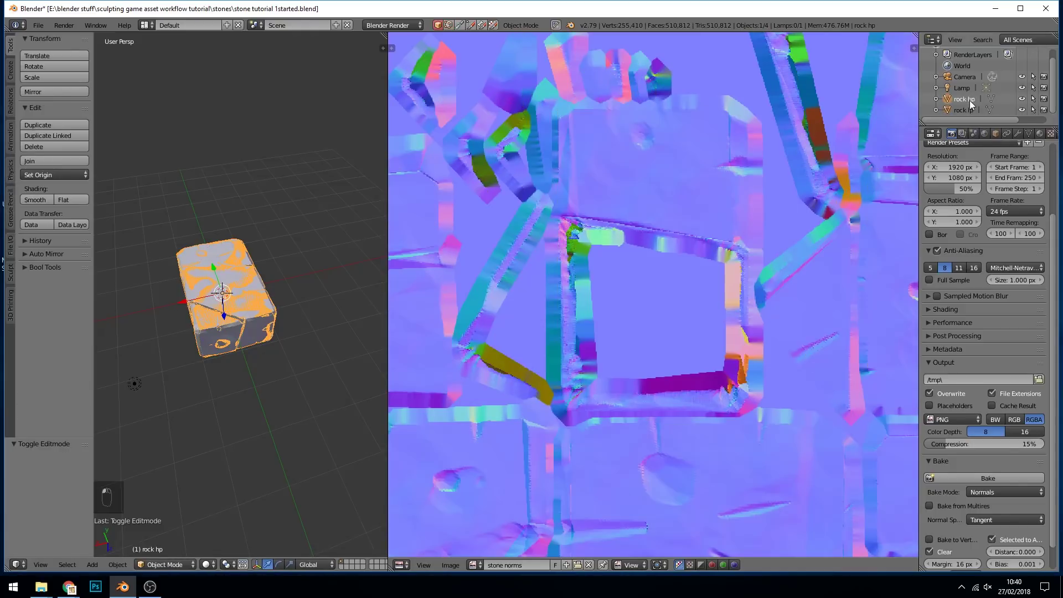
{"action": "left_click", "coordinate": [1022, 109]}
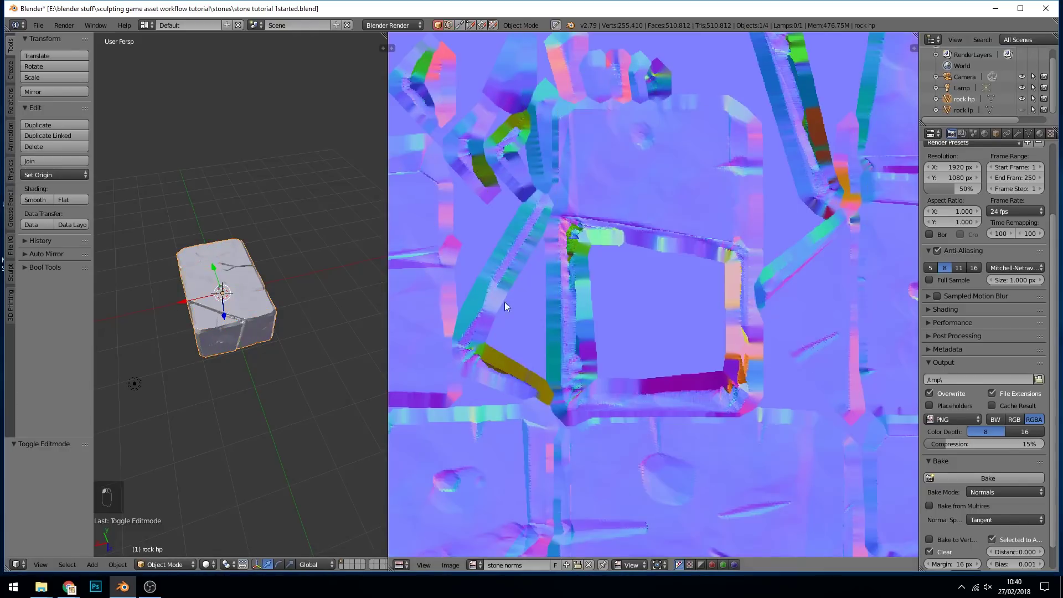
{"action": "scroll", "coordinate": [273, 338], "scroll_direction": "up", "scroll_amount": 4}
- Switch rock hp to Vertex Paint mode and apply Dirty Vertex Colors
{"action": "left_click", "coordinate": [175, 564]}
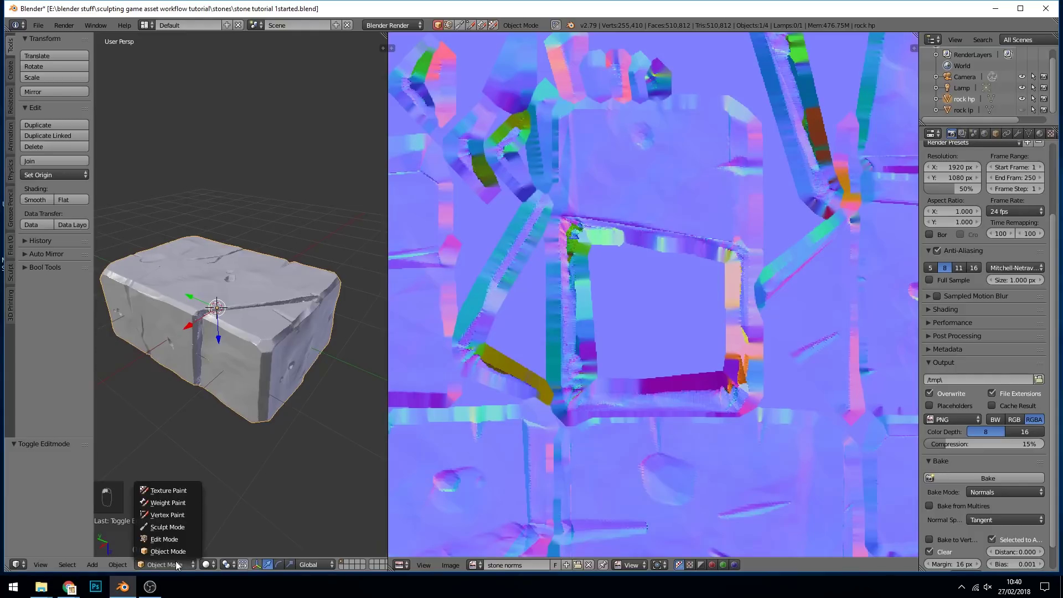
{"action": "left_click", "coordinate": [175, 516]}
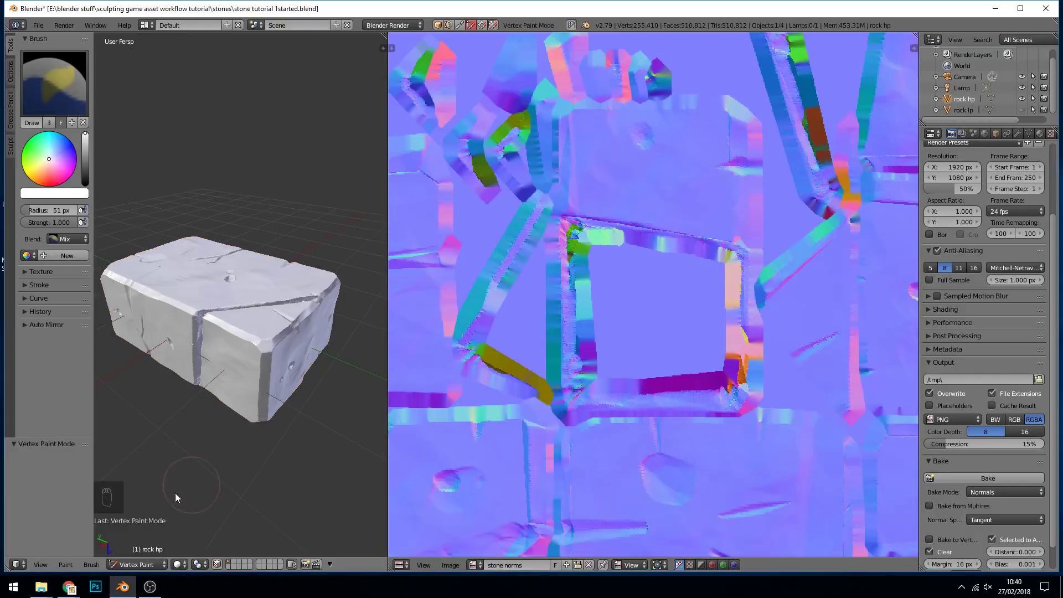
{"action": "left_click", "coordinate": [71, 565]}
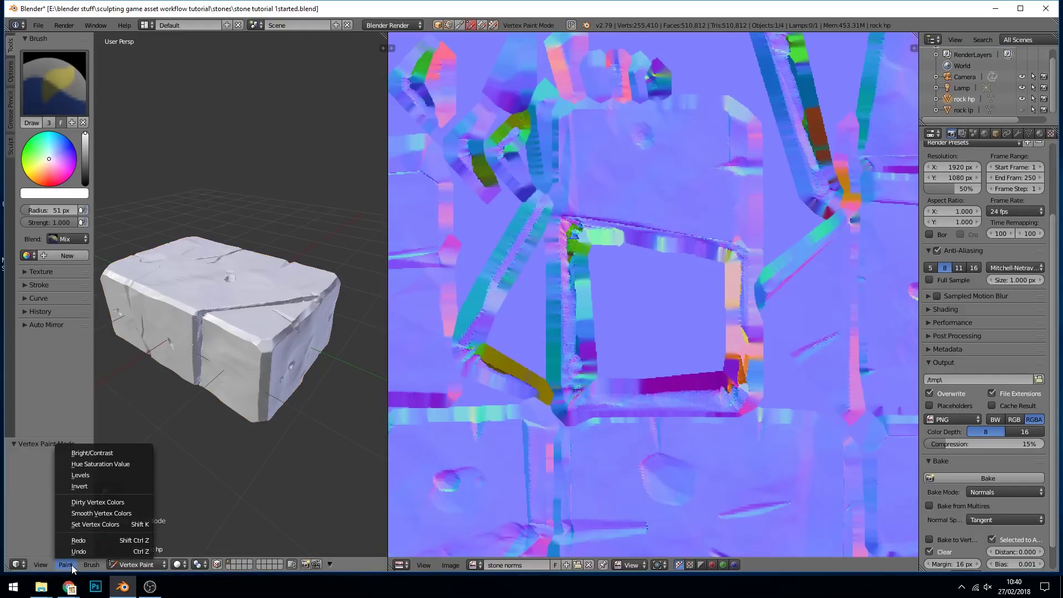
{"action": "left_click", "coordinate": [102, 501]}
{"action": "middle_click_drag", "start_coordinate": [268, 393], "coordinate": [328, 318]}
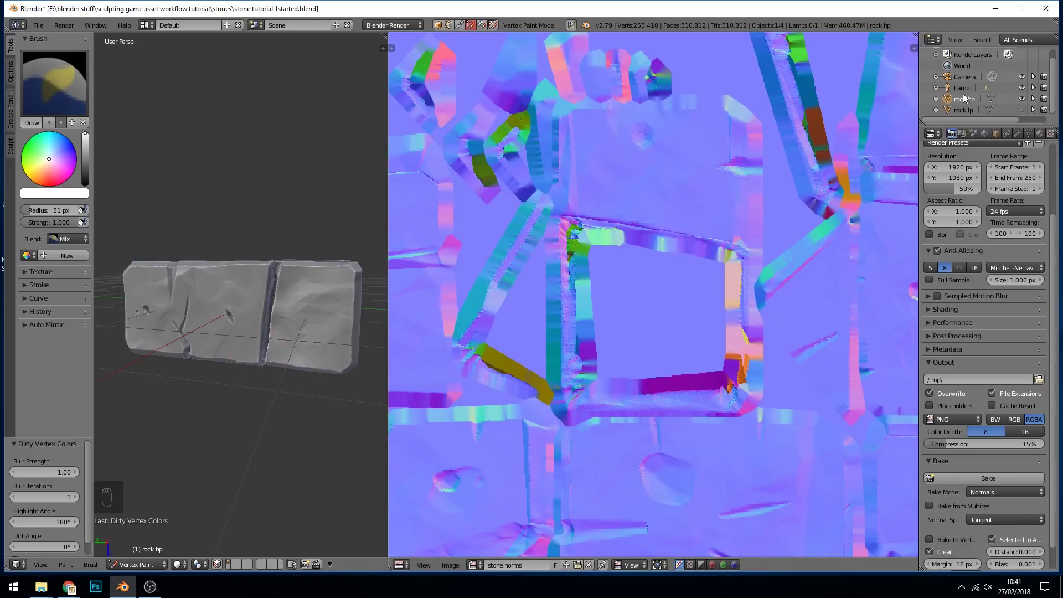
- Return to Object Mode, make rock lp active and unhide it with Alt+H
{"action": "left_click", "coordinate": [157, 564]}
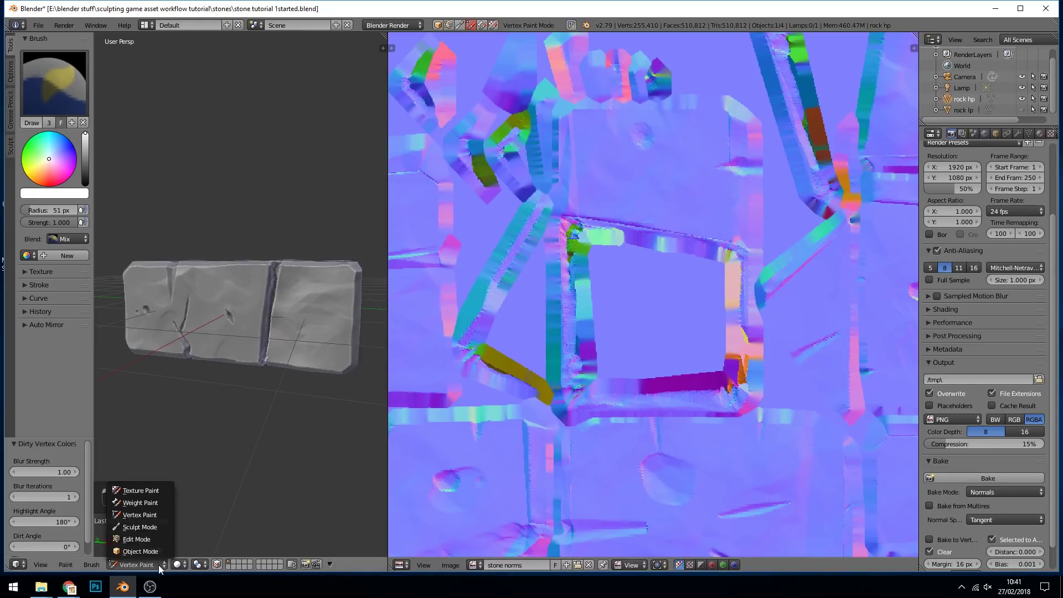
{"action": "left_click", "coordinate": [147, 544]}
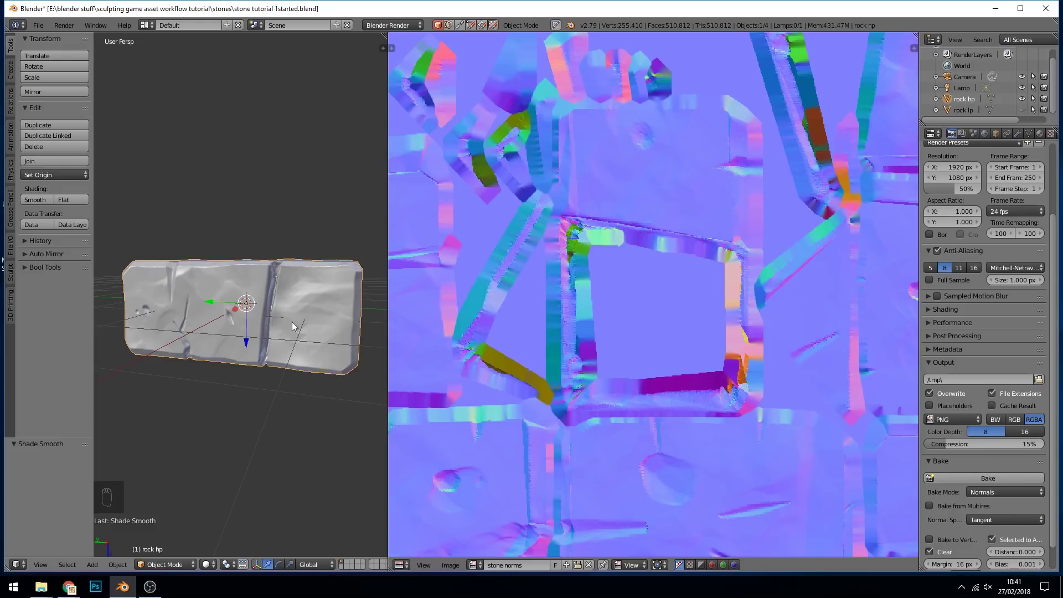
{"action": "middle_click_drag", "start_coordinate": [304, 314], "coordinate": [269, 365]}
{"action": "left_click", "coordinate": [963, 109]}
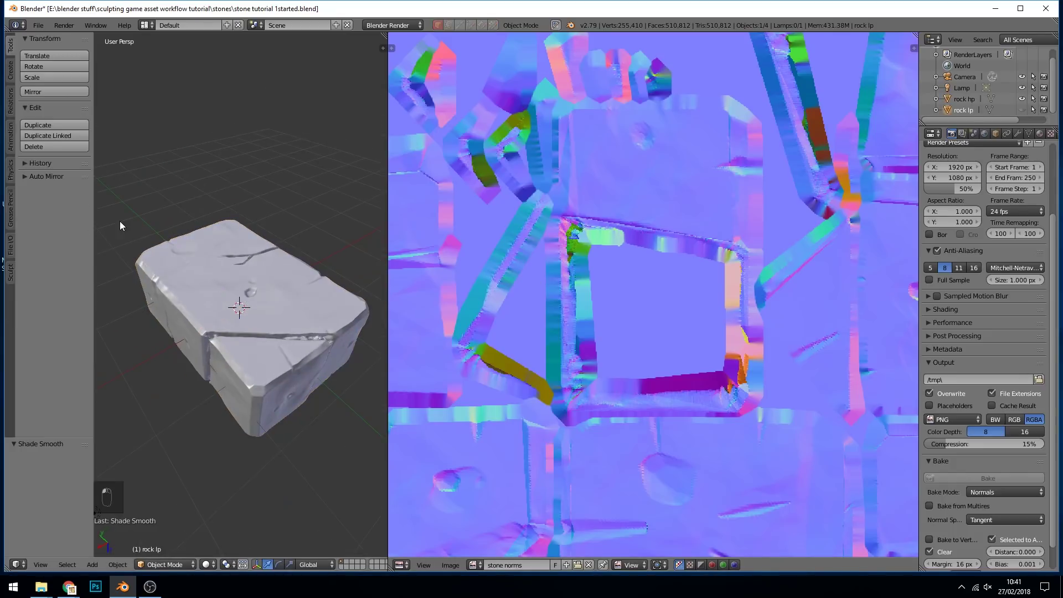
{"action": "key", "text": "alt+h"}
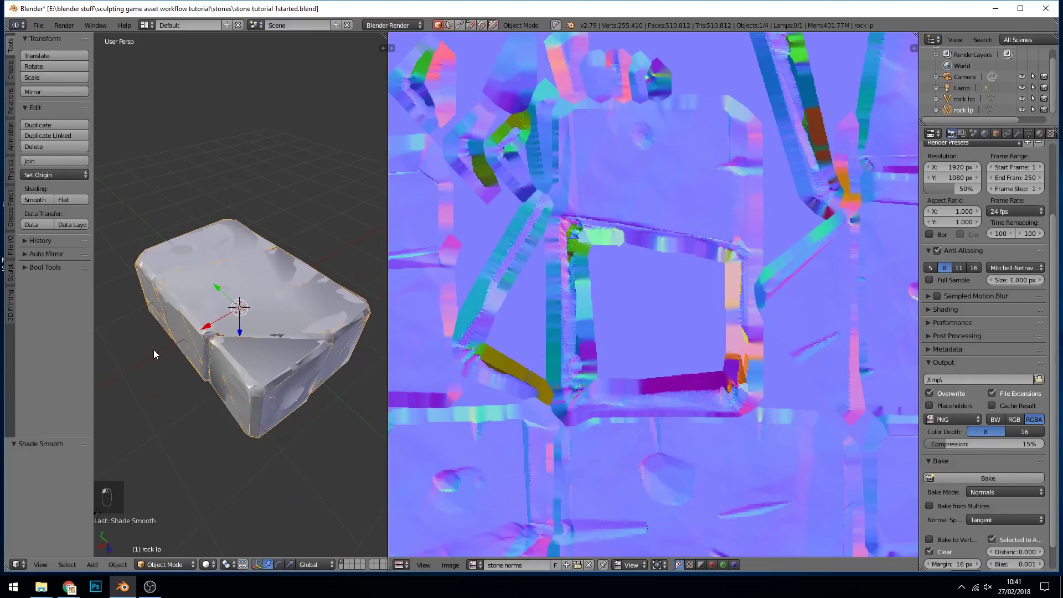
{"action": "middle_click_drag", "start_coordinate": [225, 393], "coordinate": [238, 362]}
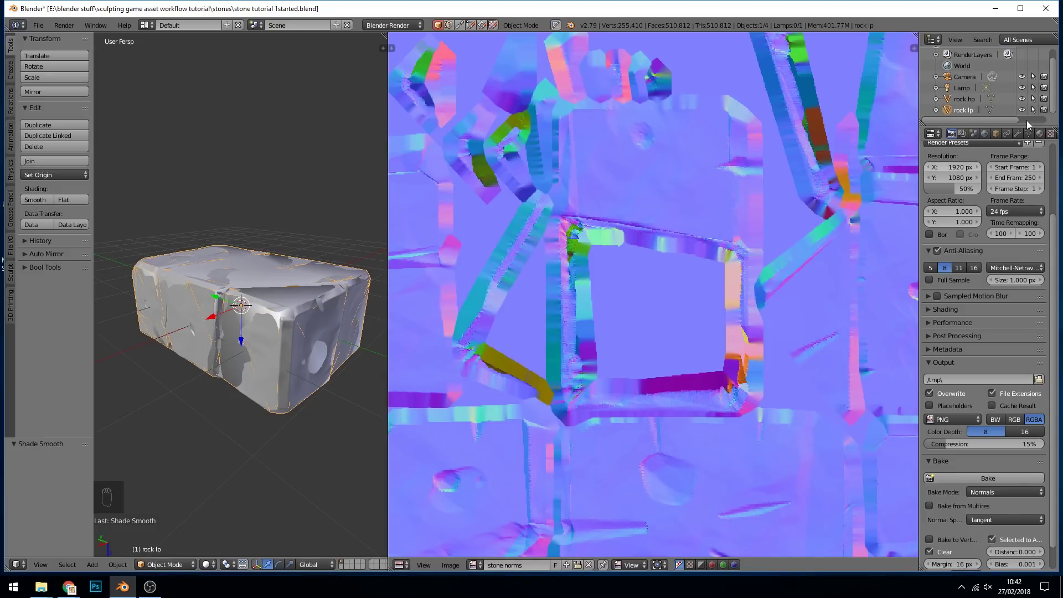
- Hide rock lp, view rock hp's vertex colours in Vertex Paint mode, then show rock lp again
{"action": "left_click", "coordinate": [966, 99]}
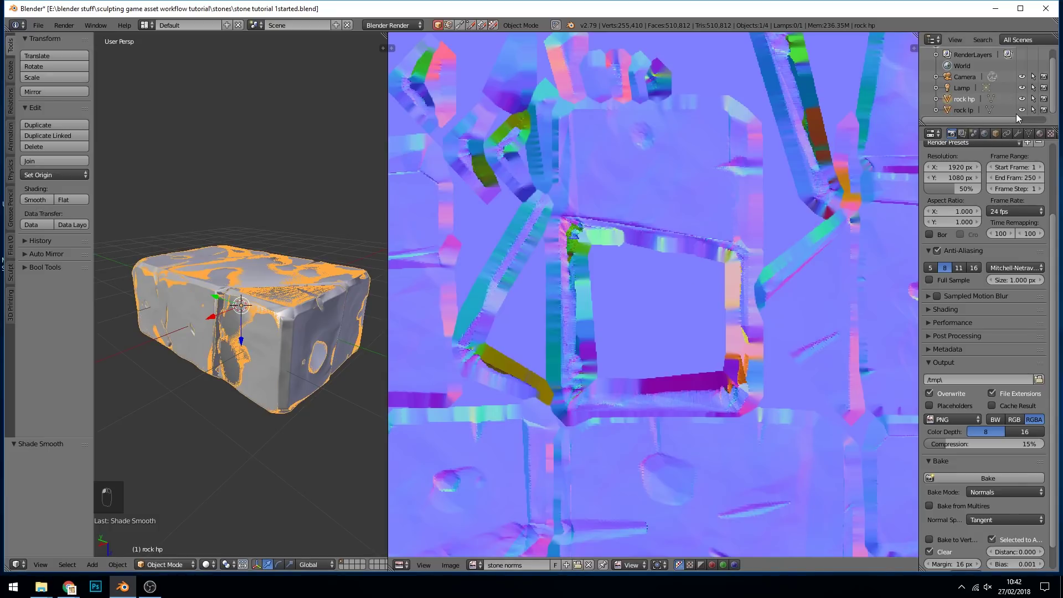
{"action": "left_click", "coordinate": [1022, 110]}
{"action": "left_click", "coordinate": [165, 564]}
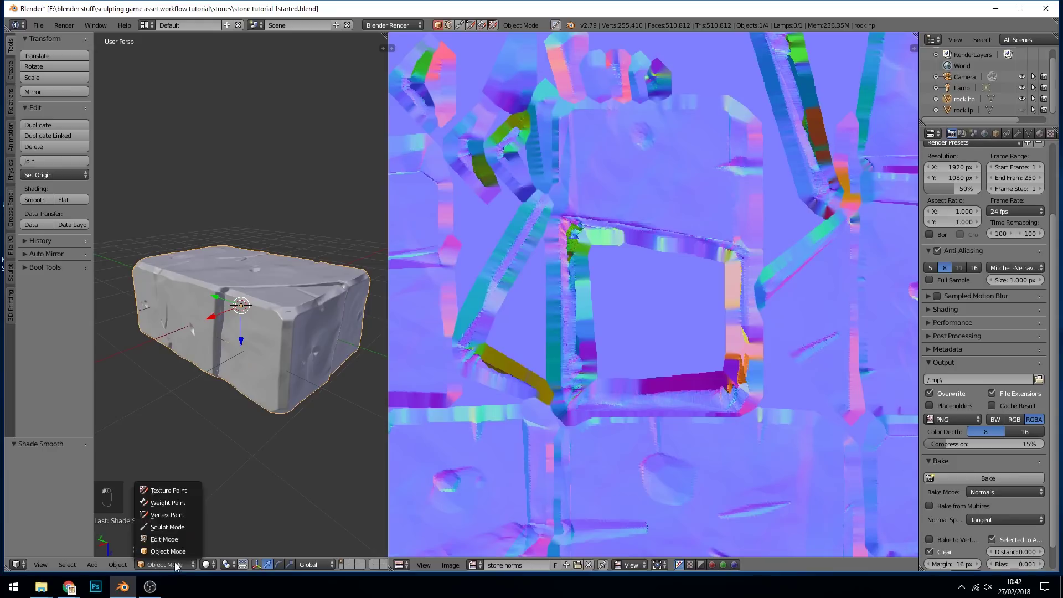
{"action": "left_click", "coordinate": [177, 516]}
{"action": "middle_click_drag", "start_coordinate": [287, 334], "coordinate": [273, 400]}
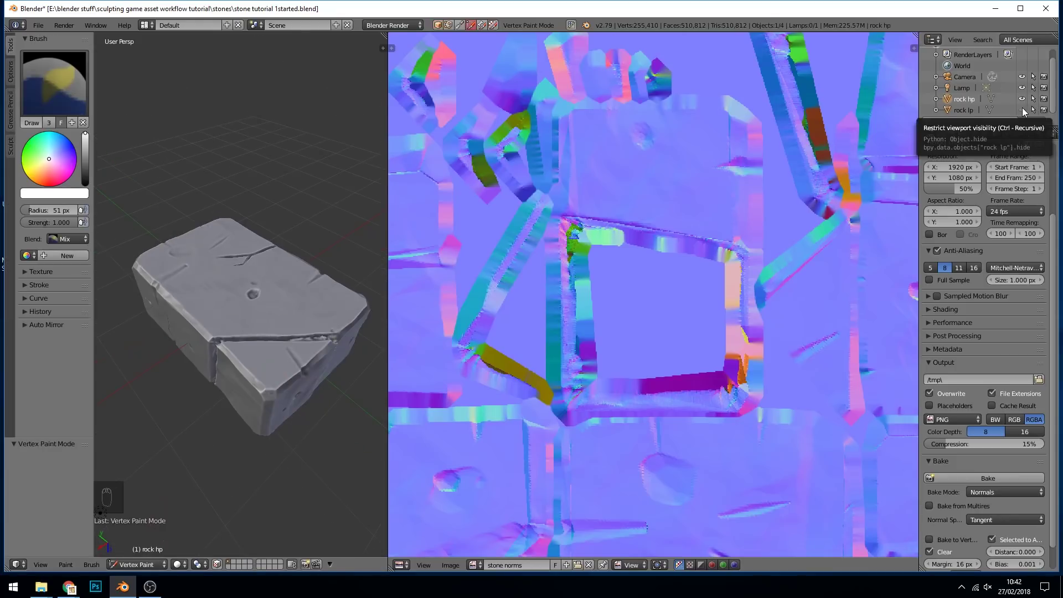
{"action": "left_click", "coordinate": [1022, 111]}
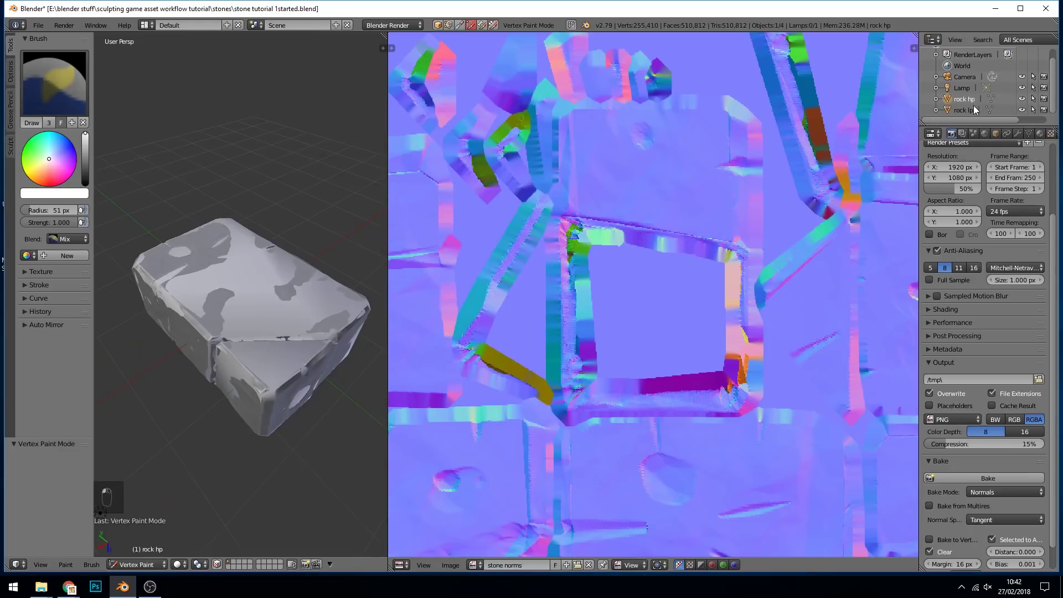
- With rock lp active, create a 2048 × 2048 'stone cav' image and enter Edit Mode
{"action": "left_click", "coordinate": [959, 109]}
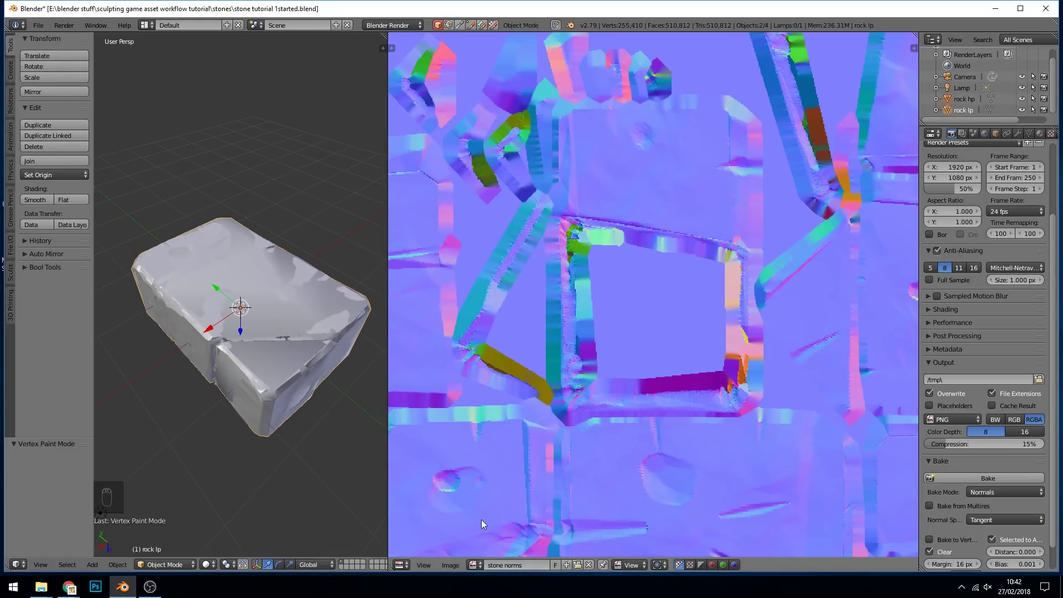
{"action": "left_click", "coordinate": [567, 564]}
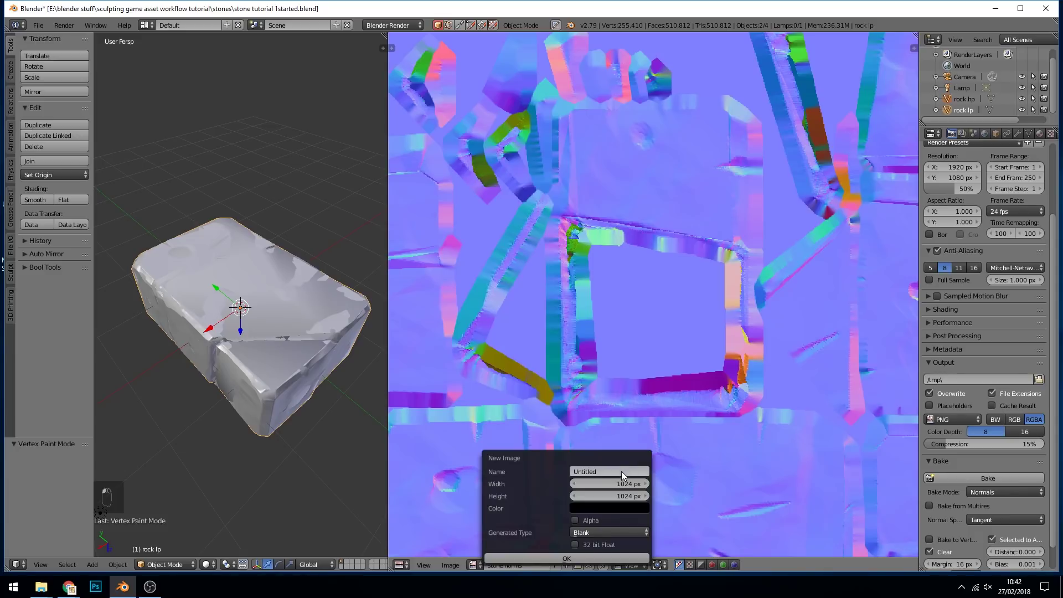
{"action": "left_click", "coordinate": [622, 471]}
{"action": "type", "text": "stone cav"}
{"action": "key", "text": "Tab"}
{"action": "type", "text": "2048"}
{"action": "key", "text": "Tab"}
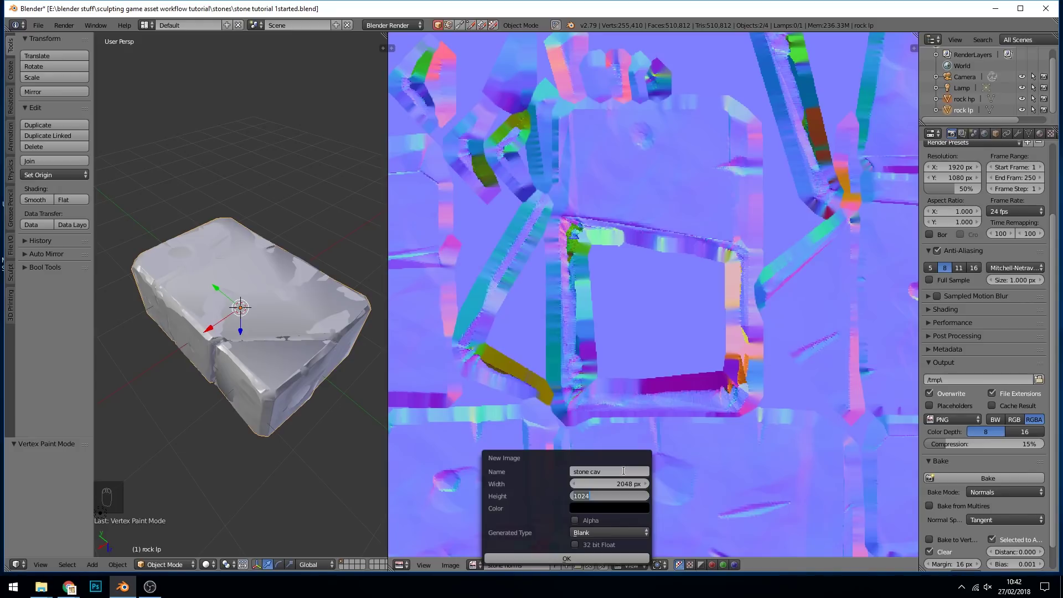
{"action": "type", "text": "2048"}
{"action": "key", "text": "Return"}
{"action": "left_click", "coordinate": [559, 560]}
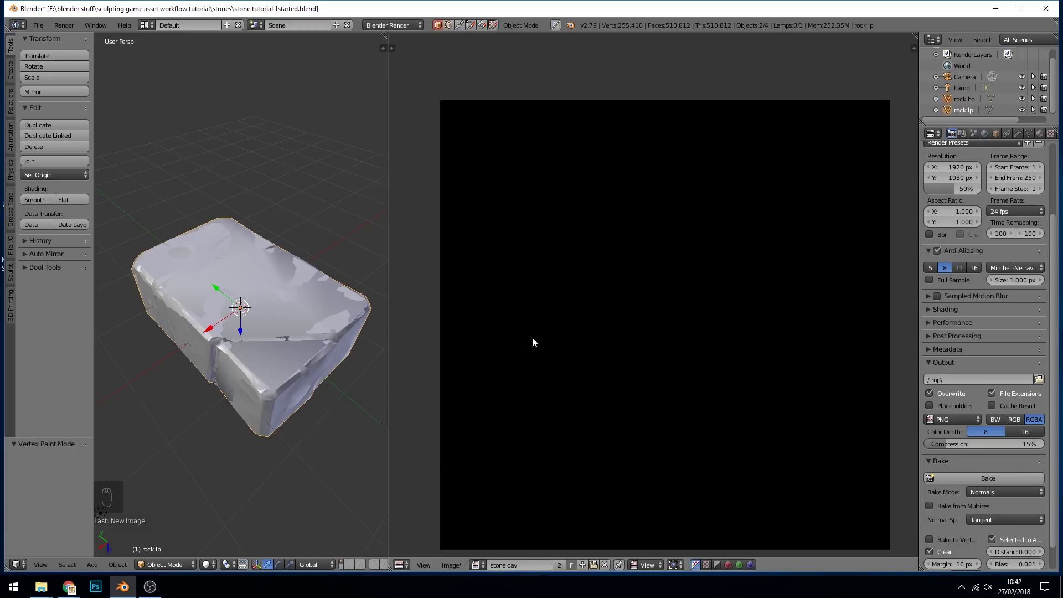
{"action": "key", "text": "Tab"}
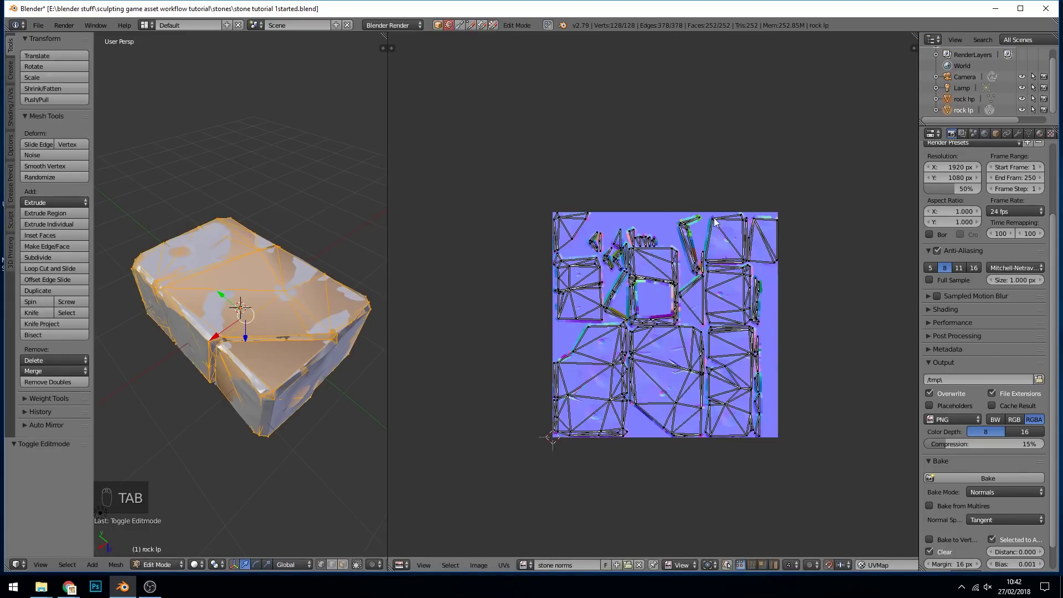
- Assign the stone cav image to the UVs and set the bake type to Vertex Colors
{"action": "left_click", "coordinate": [523, 564]}
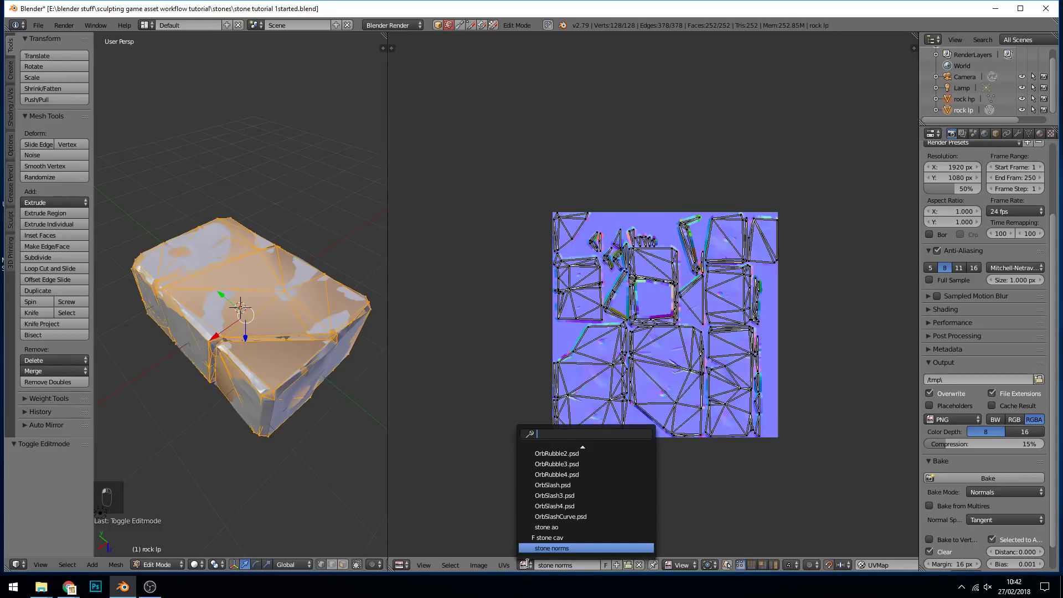
{"action": "left_click", "coordinate": [536, 538]}
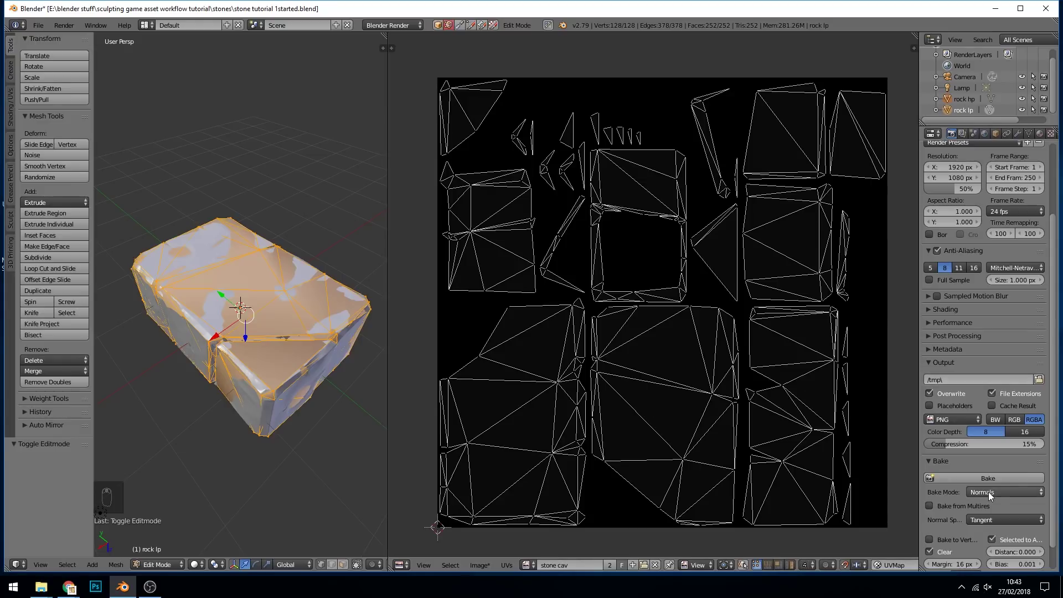
{"action": "left_click", "coordinate": [989, 492]}
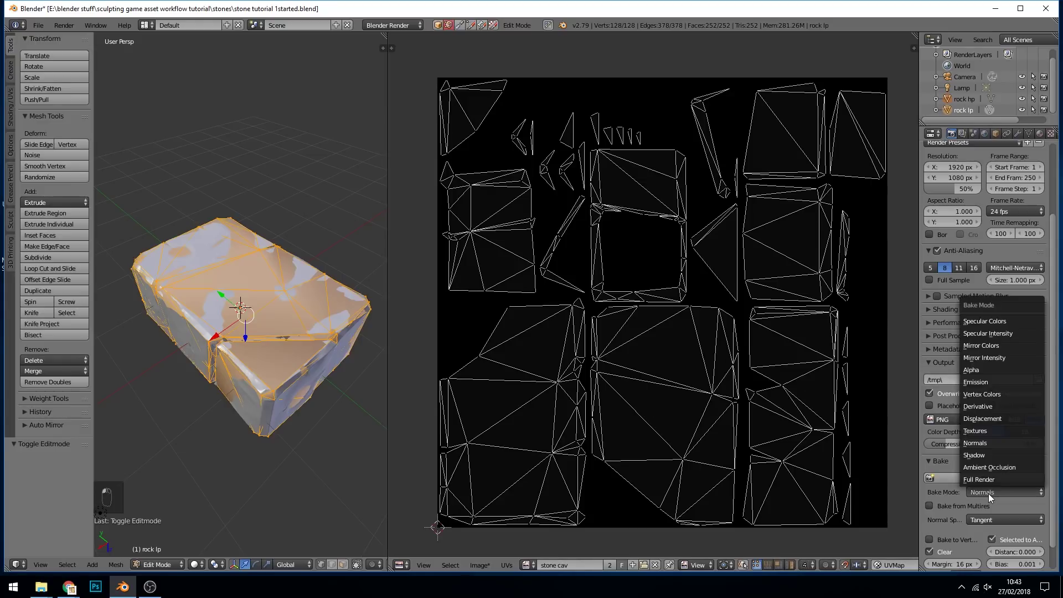
{"action": "left_click", "coordinate": [1010, 394]}
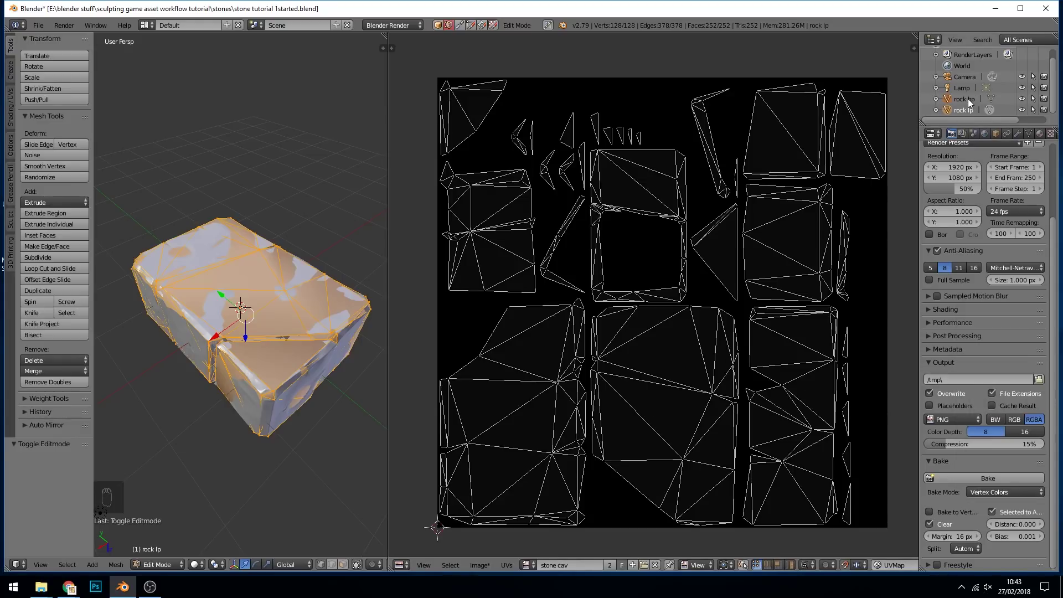
- Bake rock hp's vertex colours onto rock lp in Edit Mode, then begin saving the image
{"action": "left_click", "coordinate": [969, 101]}
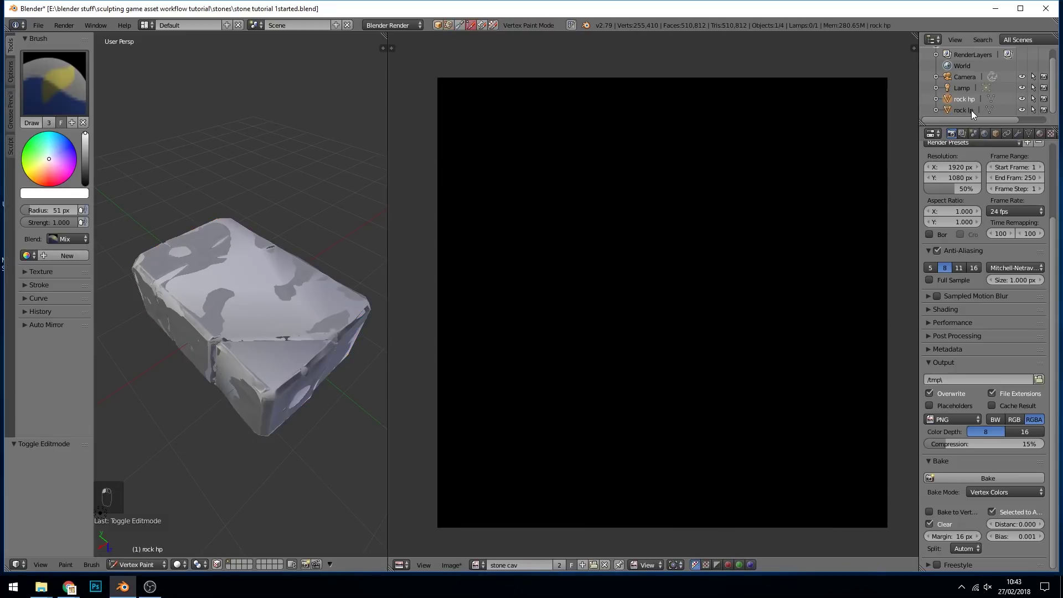
{"action": "left_click", "coordinate": [971, 111], "text": "ctrl"}
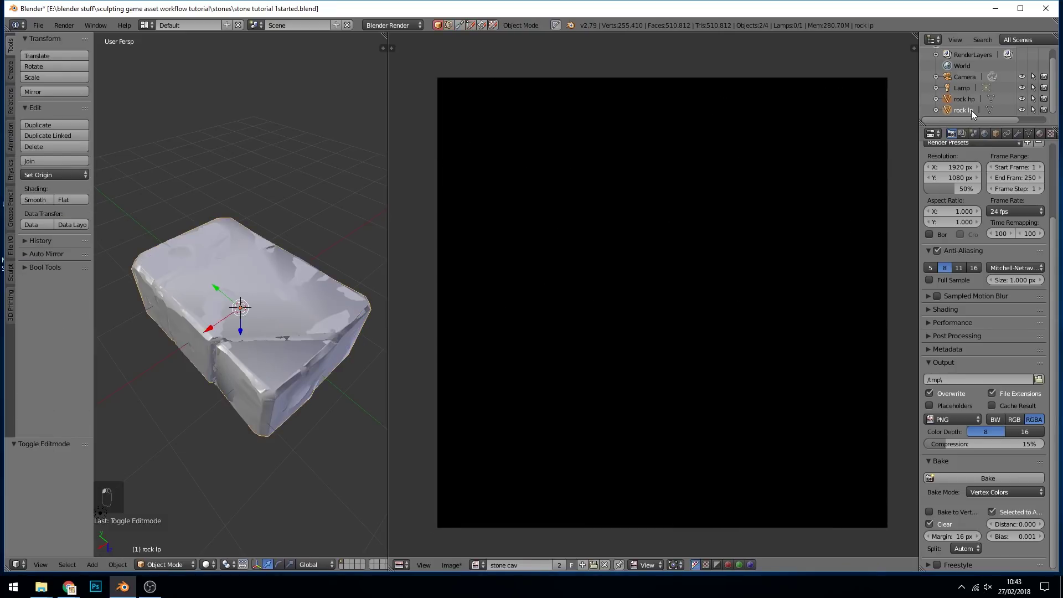
{"action": "key", "text": "Tab"}
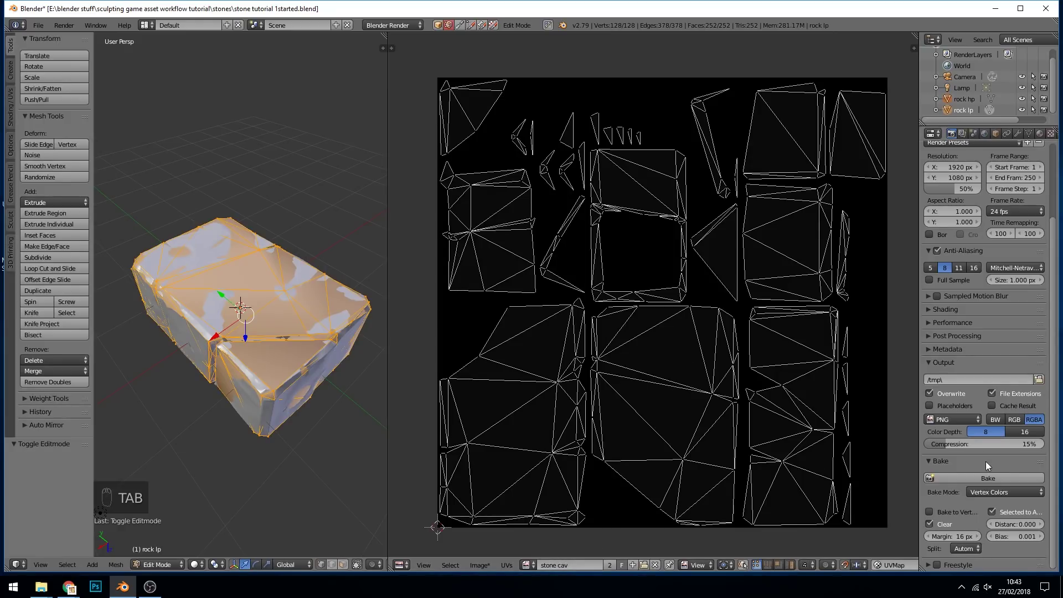
{"action": "left_click", "coordinate": [987, 476]}
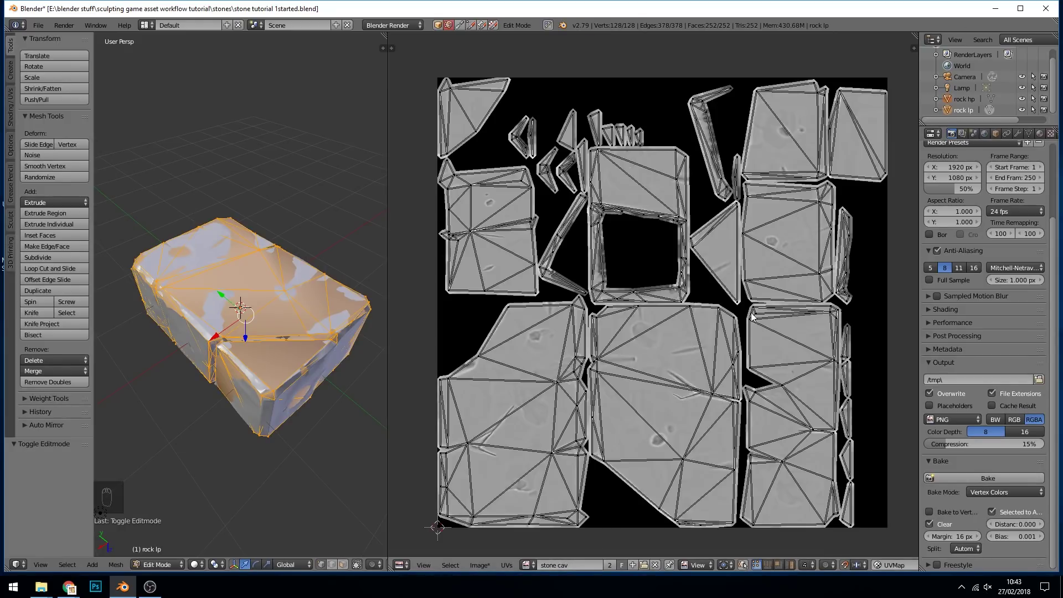
{"action": "left_click", "coordinate": [480, 565]}
- Save the cavity bake as stone cav.png in the stones folder, then display the stone ao map
{"action": "left_click", "coordinate": [501, 476]}
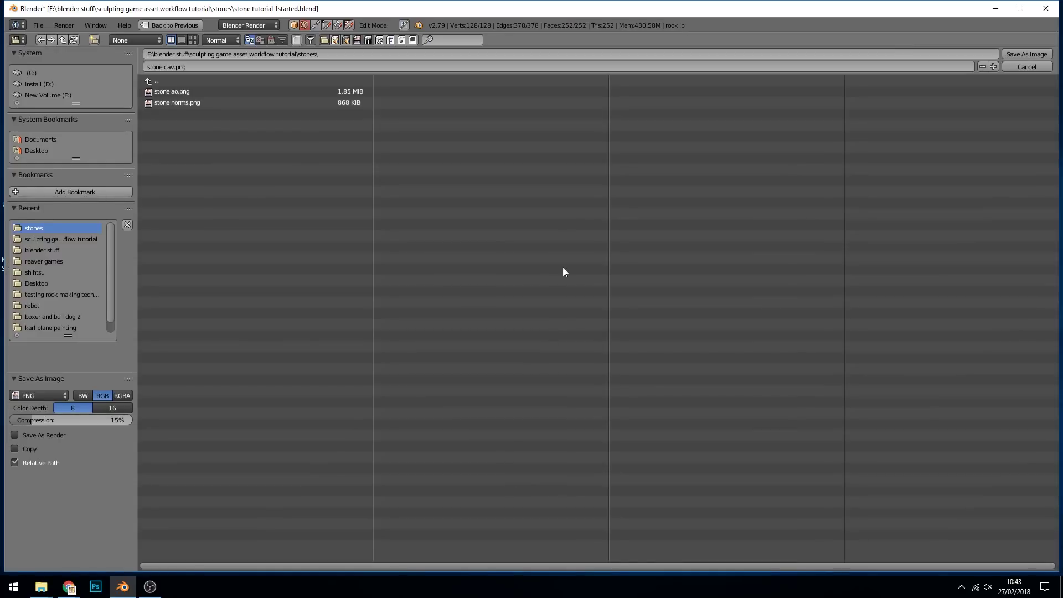
{"action": "left_click", "coordinate": [1008, 53]}
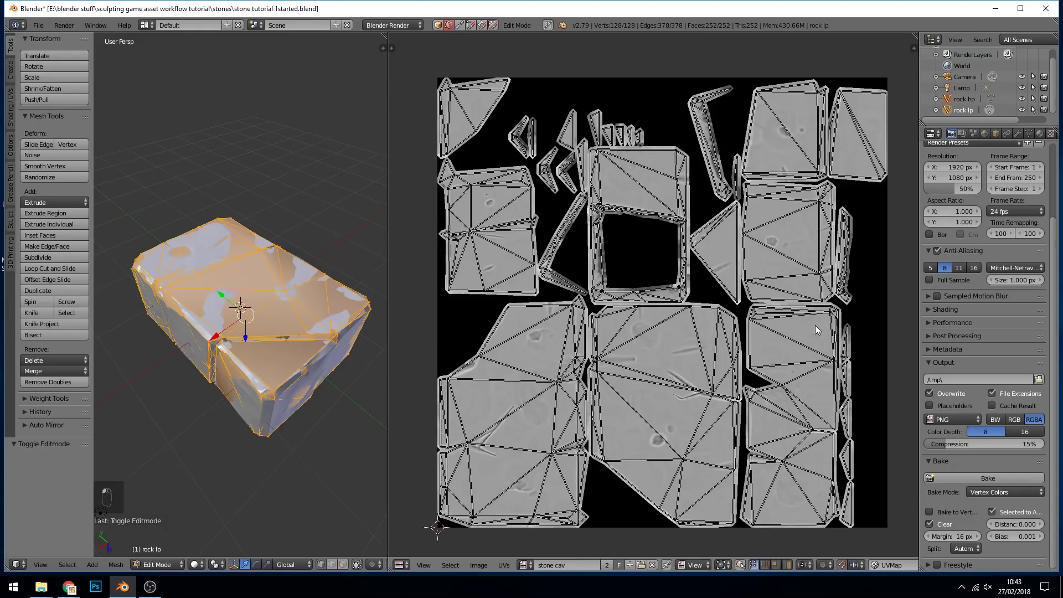
{"action": "left_click", "coordinate": [527, 564]}
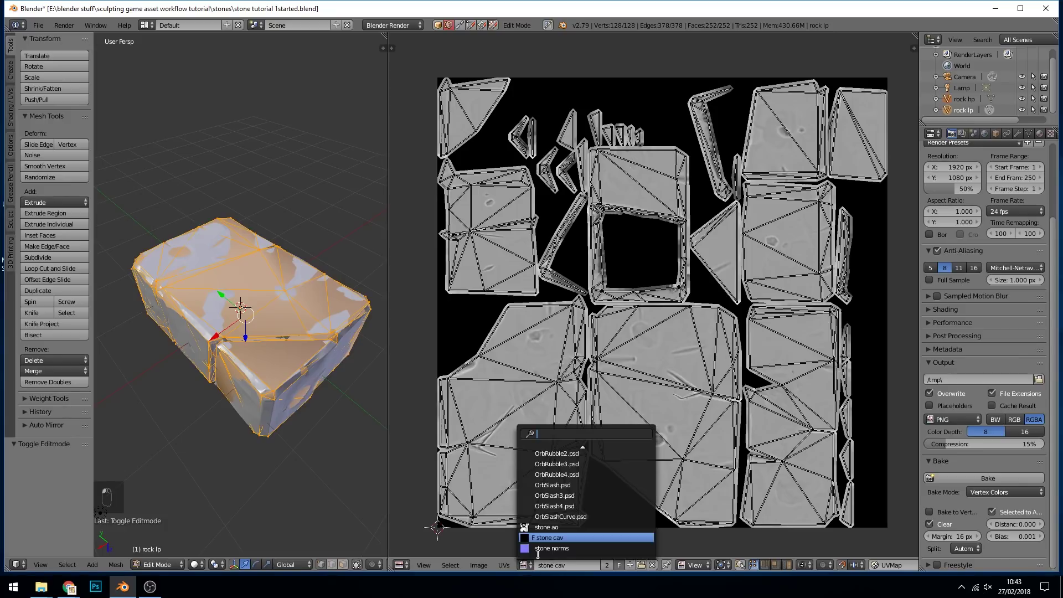
{"action": "left_click", "coordinate": [531, 543]}
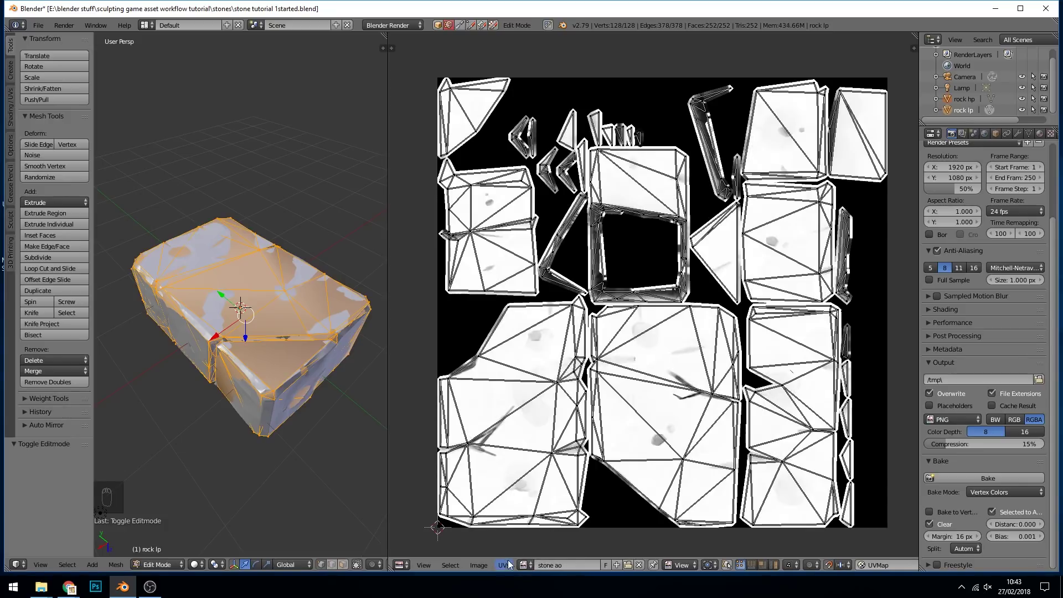
- Compare against the stone cav map, then return to the stone norms normal map
{"action": "left_click", "coordinate": [523, 564]}
{"action": "left_click", "coordinate": [531, 538]}
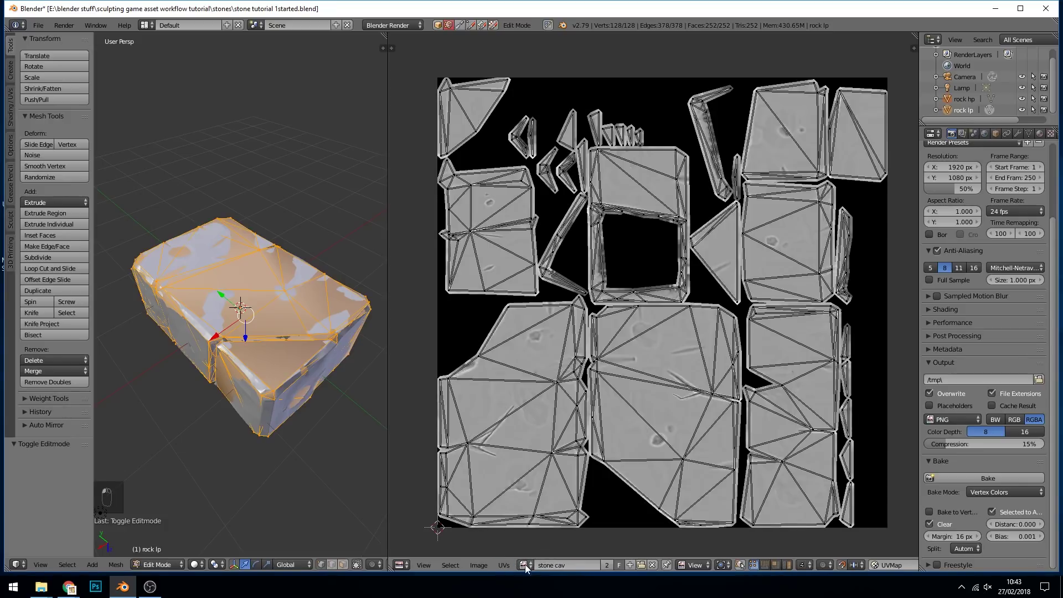
{"action": "left_click", "coordinate": [525, 565]}
{"action": "left_click", "coordinate": [530, 548]}
{"action": "scroll", "coordinate": [652, 467], "scroll_direction": "up", "scroll_amount": 4}
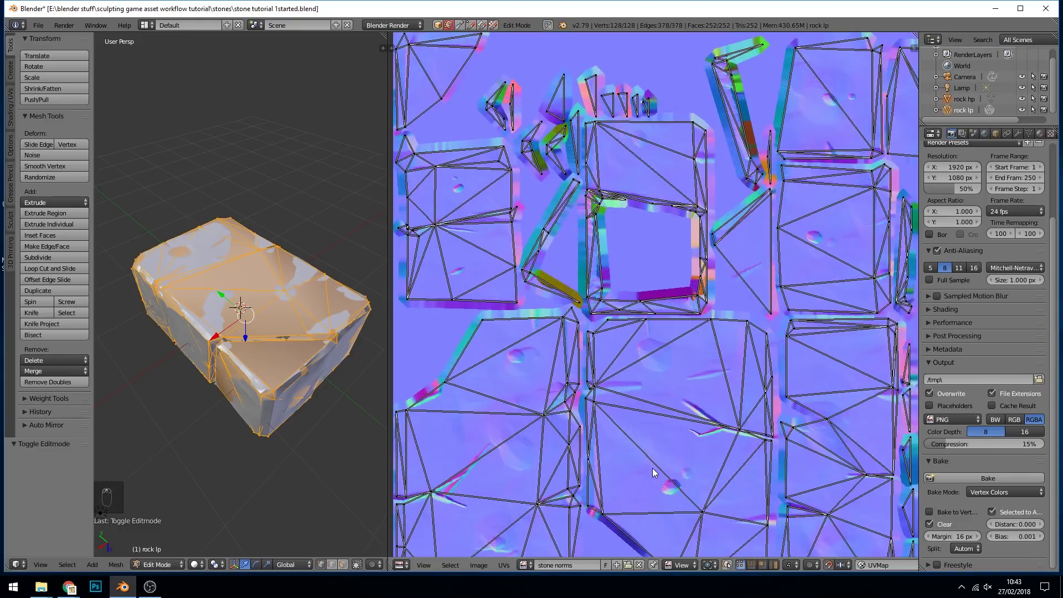
{"action": "scroll", "coordinate": [652, 468], "scroll_direction": "down", "scroll_amount": 1}
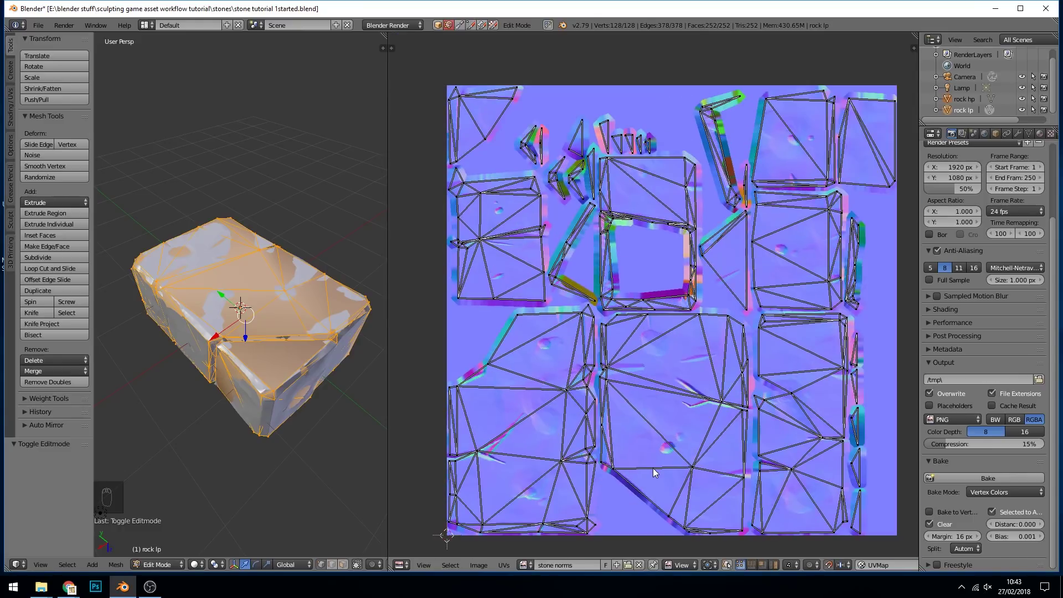